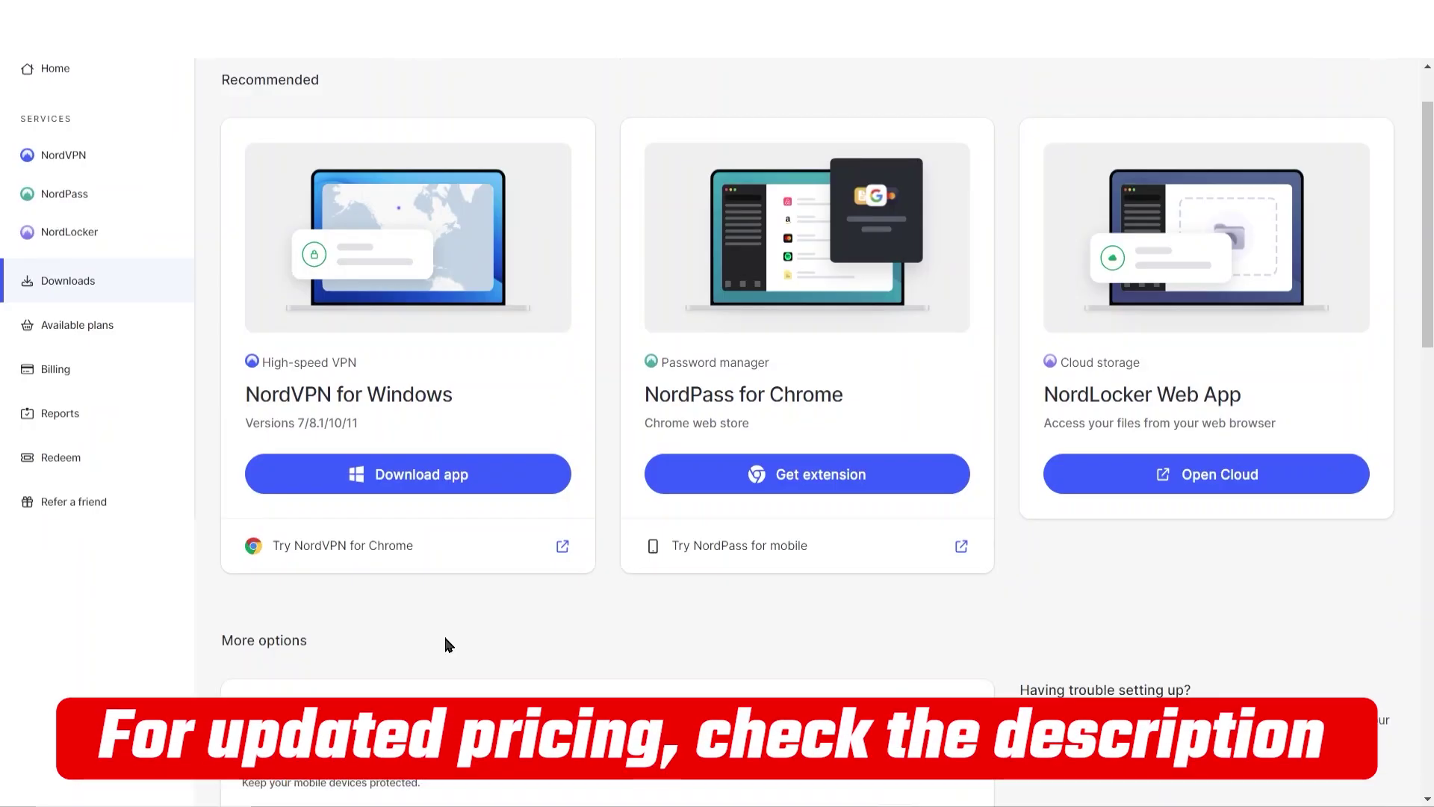
# Scroll the Nord Account Downloads page through its mobile, browser, desktop and SmartTV sections
pyautogui.scroll(-3, 543, 601)
pyautogui.scroll(3, 543, 602)
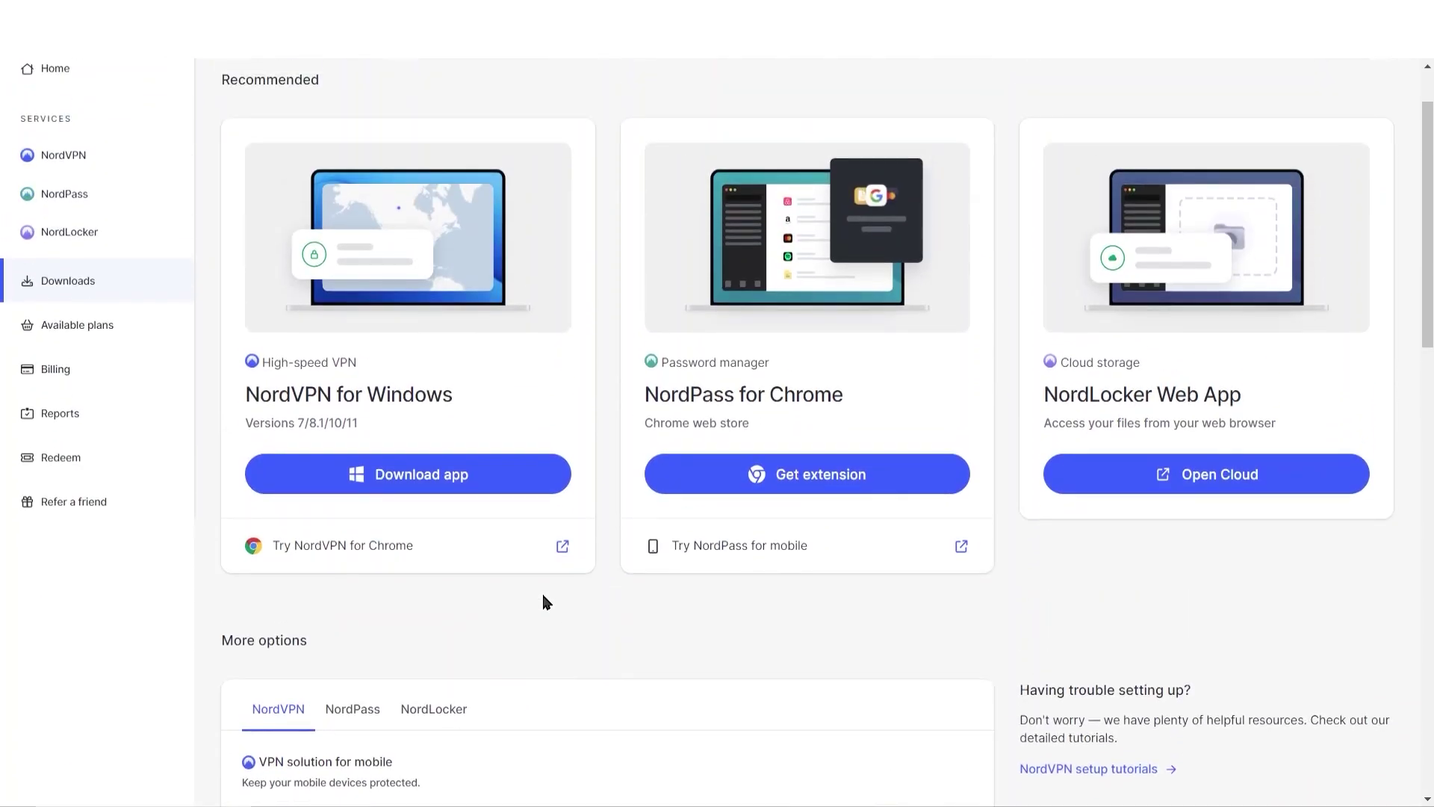
pyautogui.scroll(-3, 543, 601)
pyautogui.scroll(-1, 543, 601)
pyautogui.scroll(5, 544, 598)
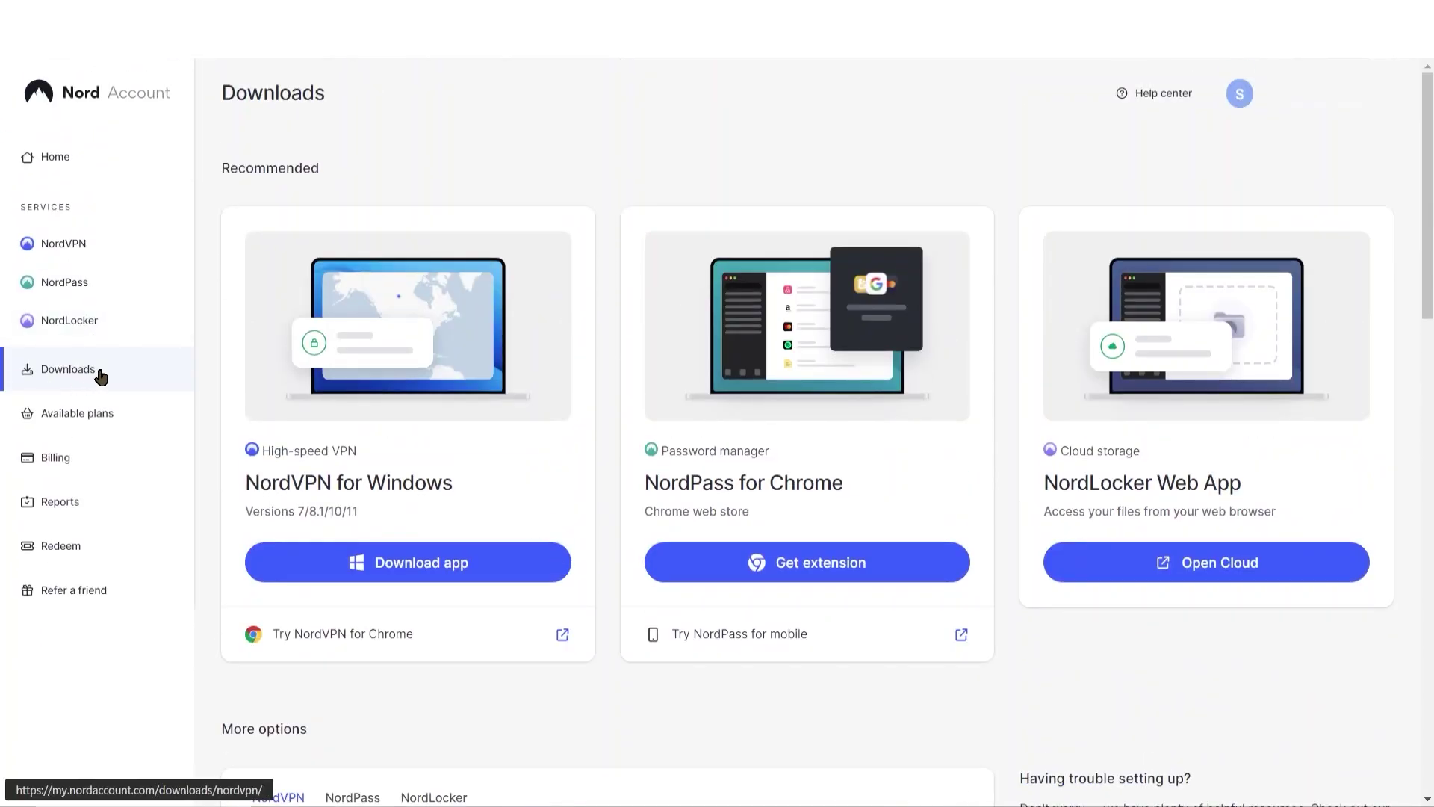
pyautogui.scroll(-9, 541, 490)
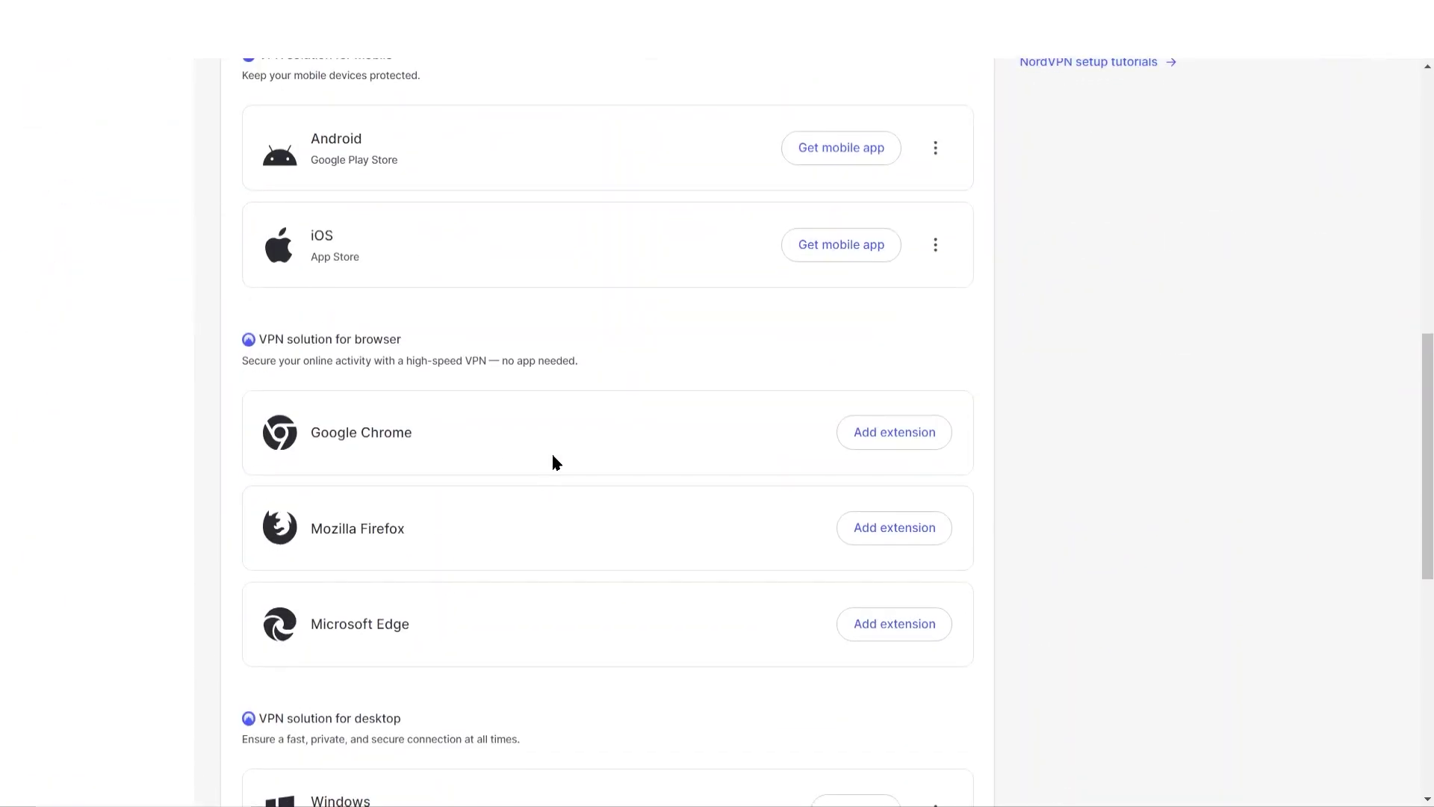
pyautogui.scroll(2, 553, 461)
pyautogui.scroll(-3, 561, 446)
pyautogui.scroll(3, 560, 447)
pyautogui.scroll(-7, 560, 448)
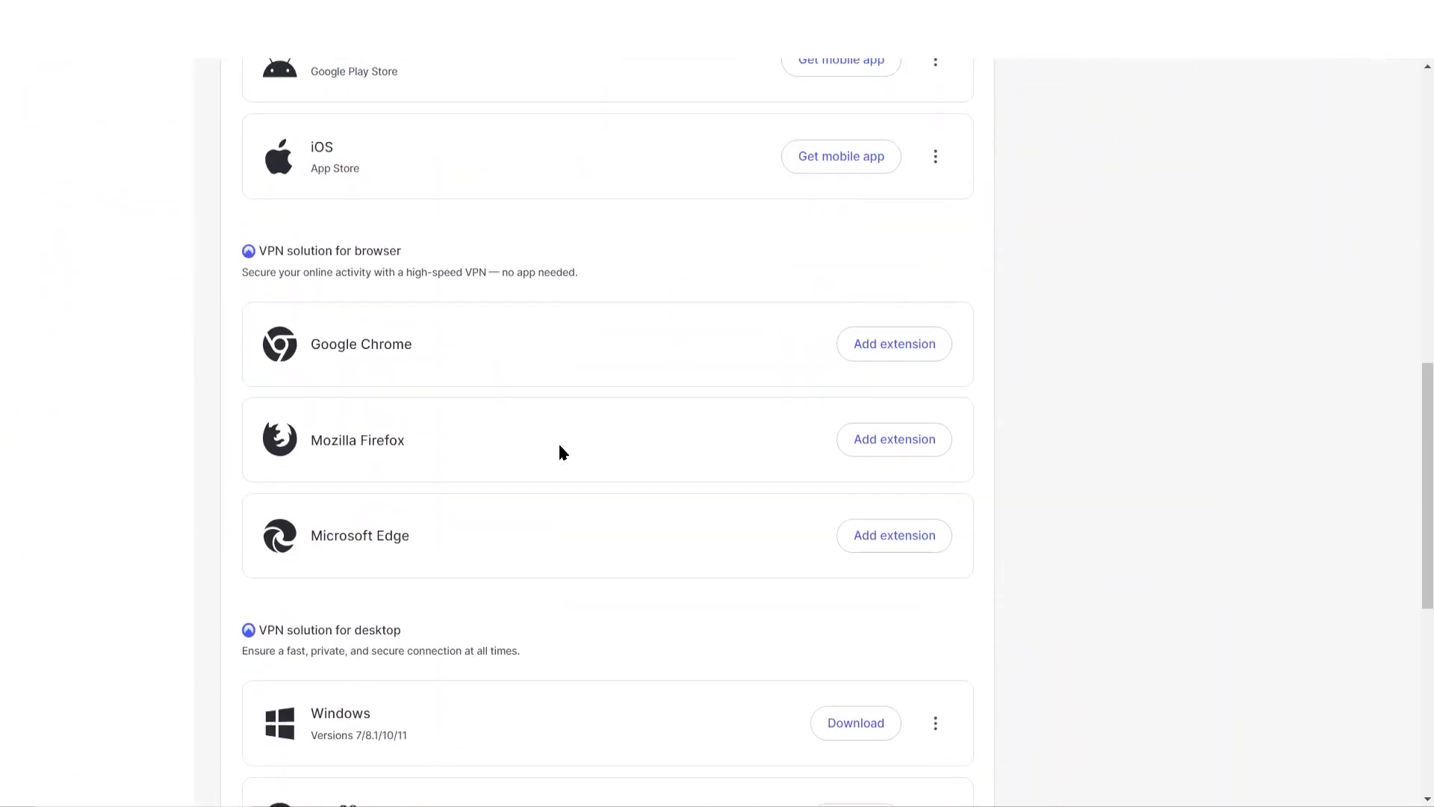
pyautogui.scroll(1, 561, 452)
pyautogui.scroll(-2, 1045, 383)
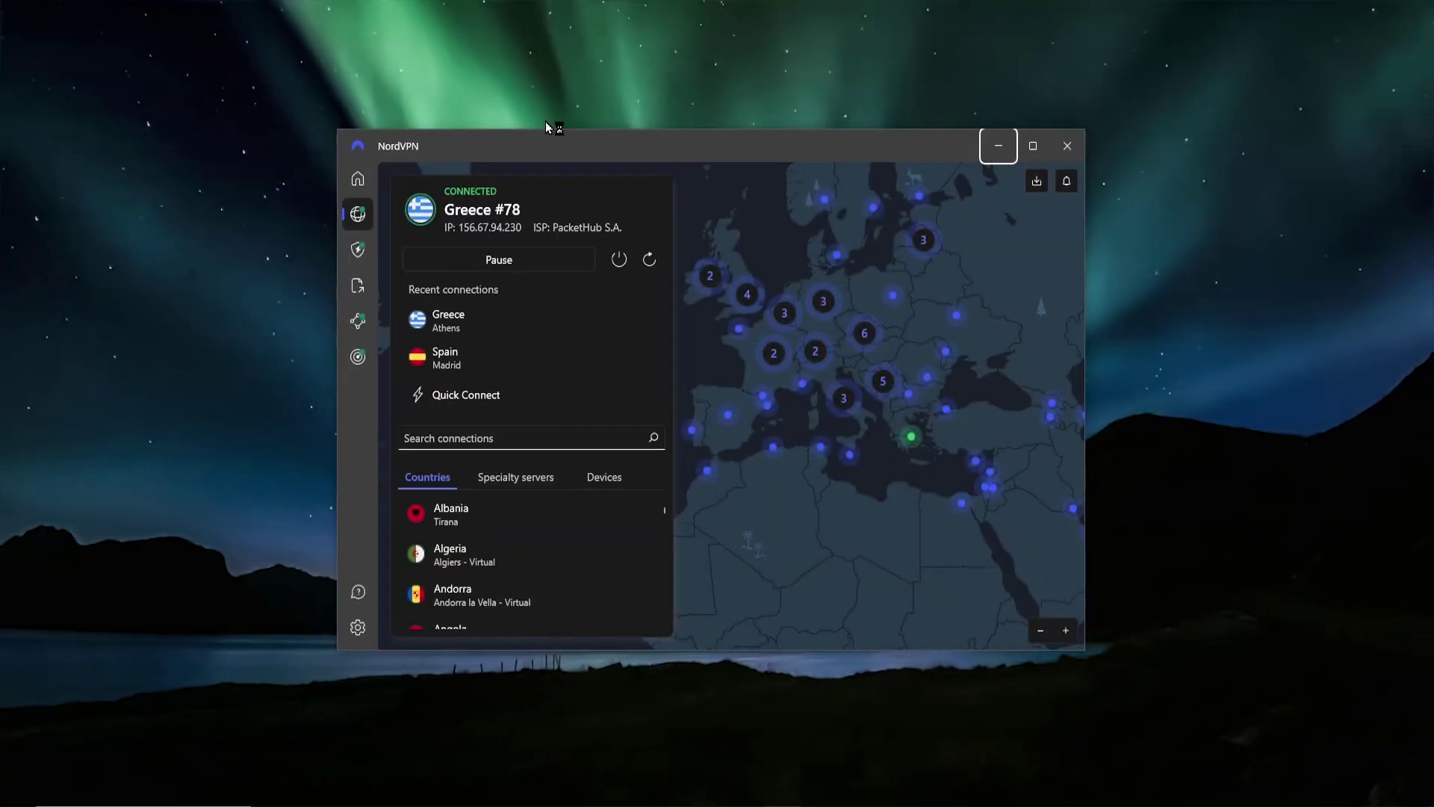
pyautogui.click(358, 179)
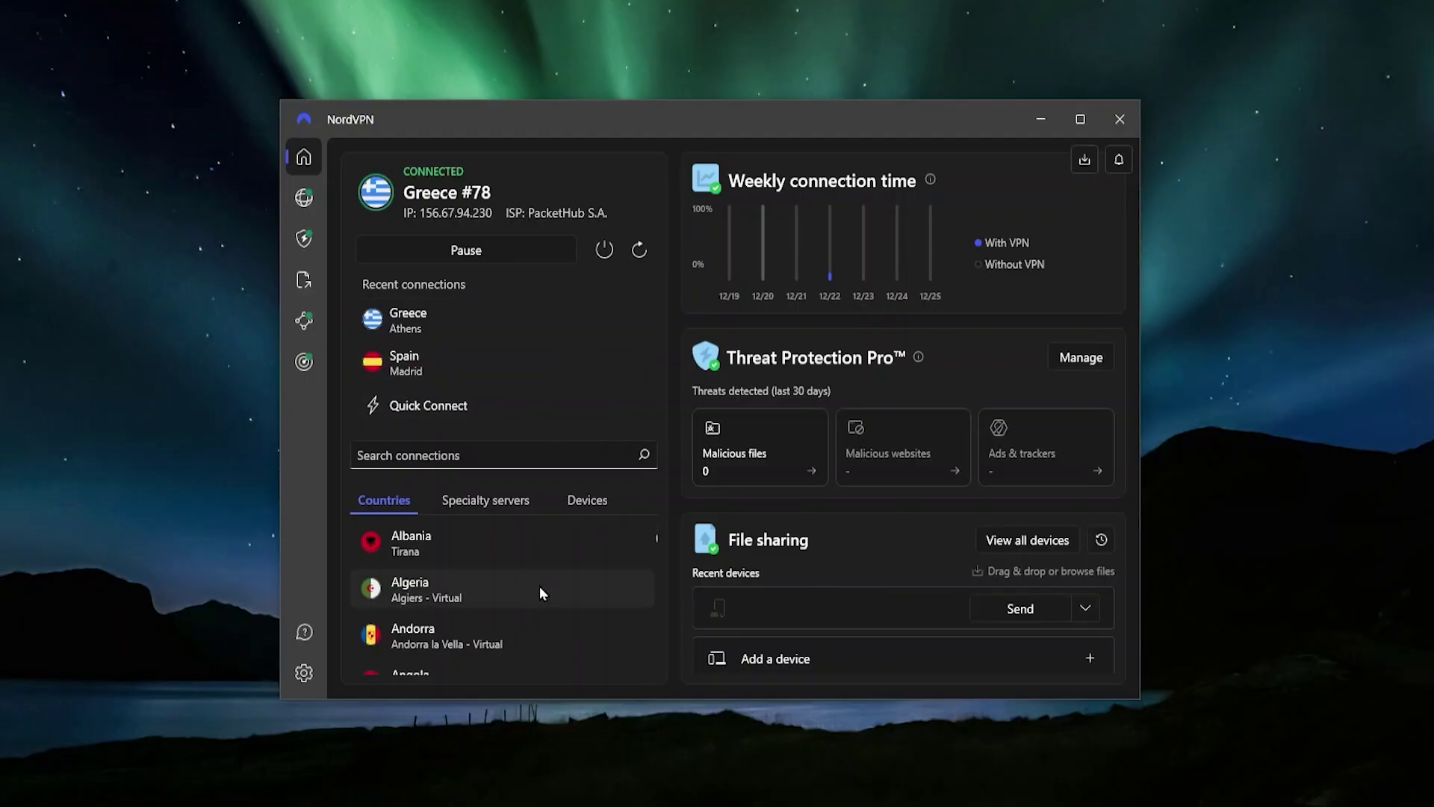
pyautogui.click(311, 200)
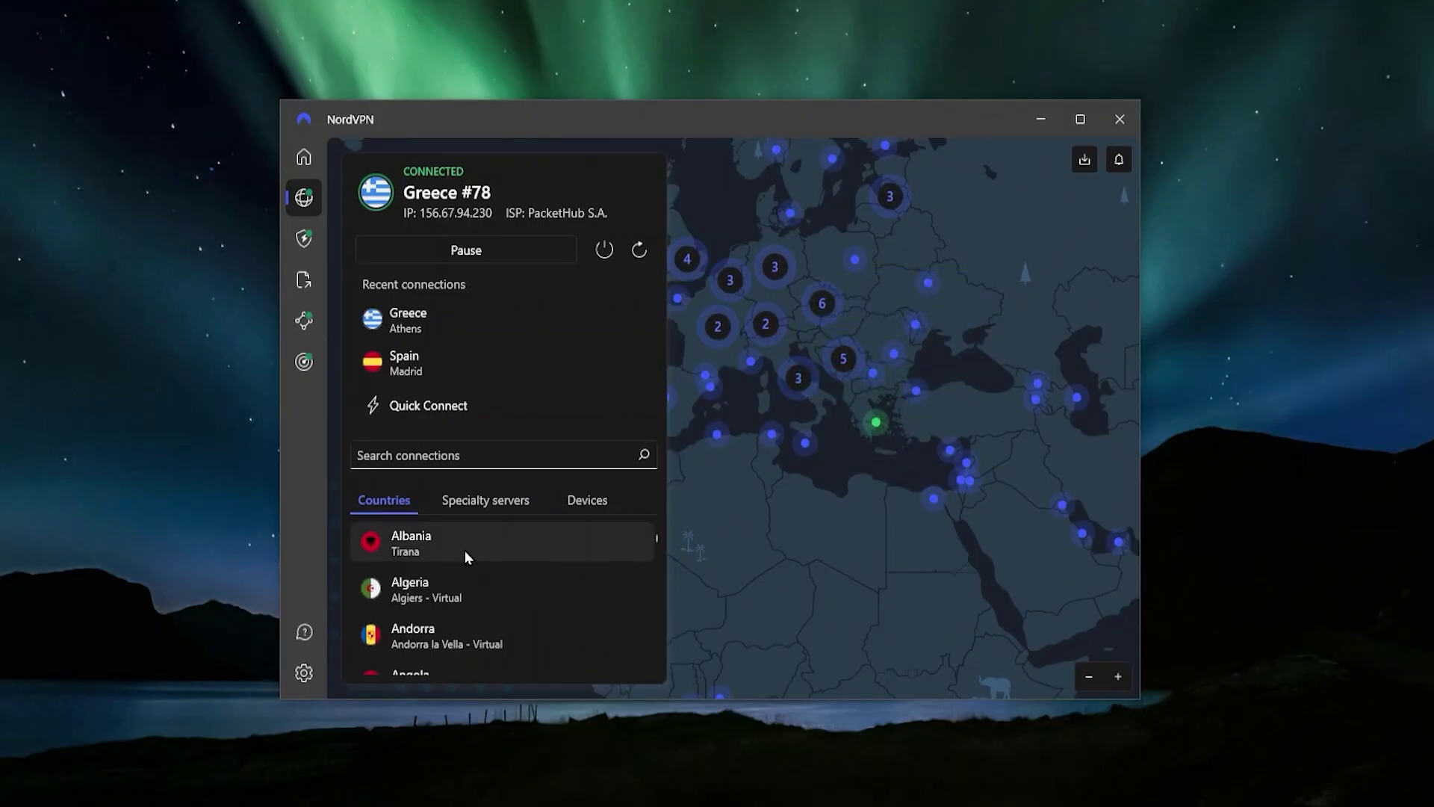
# Scroll the Countries list and check the green Greece marker showing Greece #78, Athens
pyautogui.scroll(-3, 472, 560)
pyautogui.scroll(3, 489, 568)
pyautogui.scroll(-2, 490, 561)
pyautogui.scroll(3, 490, 586)
pyautogui.scroll(-3, 486, 587)
pyautogui.scroll(1, 484, 609)
pyautogui.scroll(2, 484, 613)
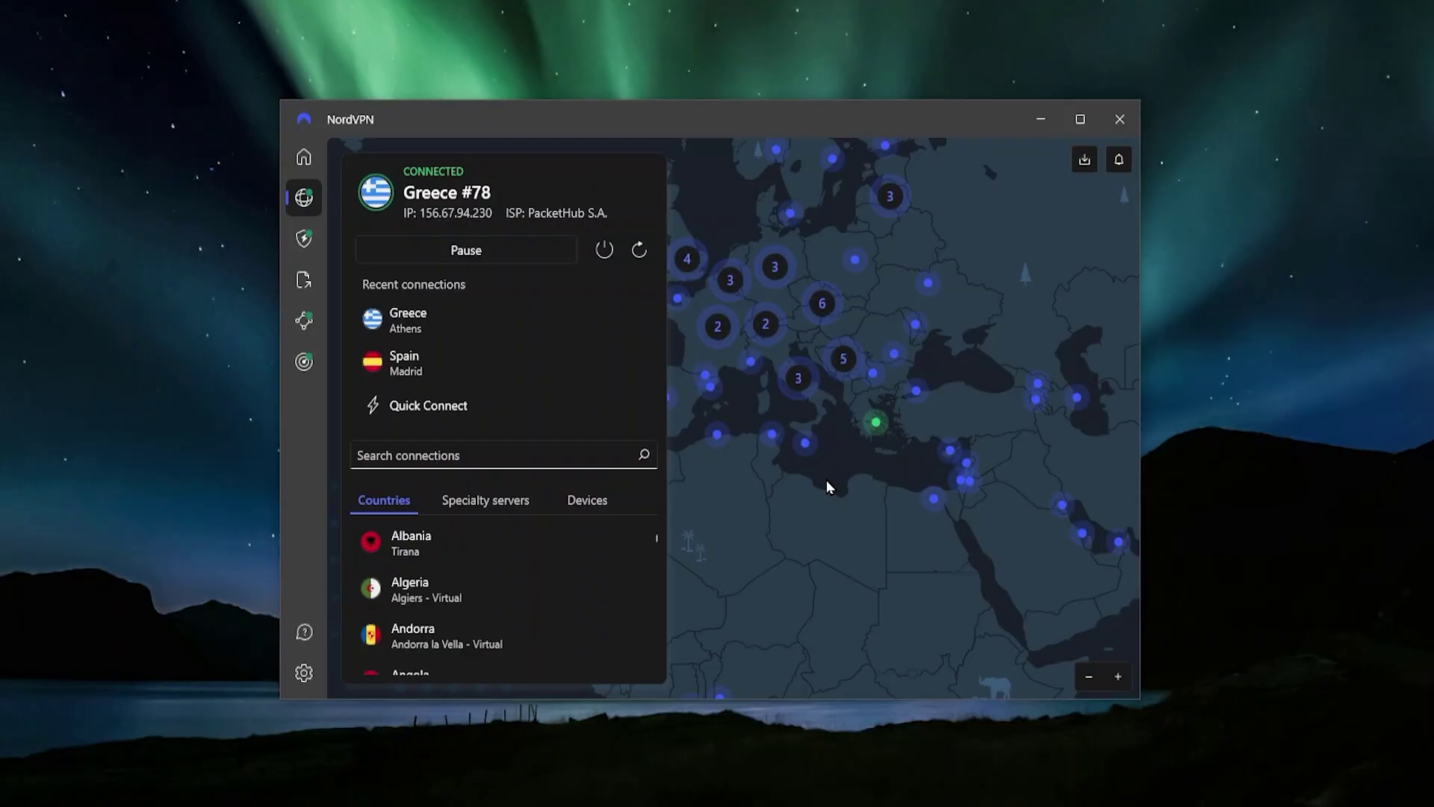
pyautogui.moveTo(878, 430)
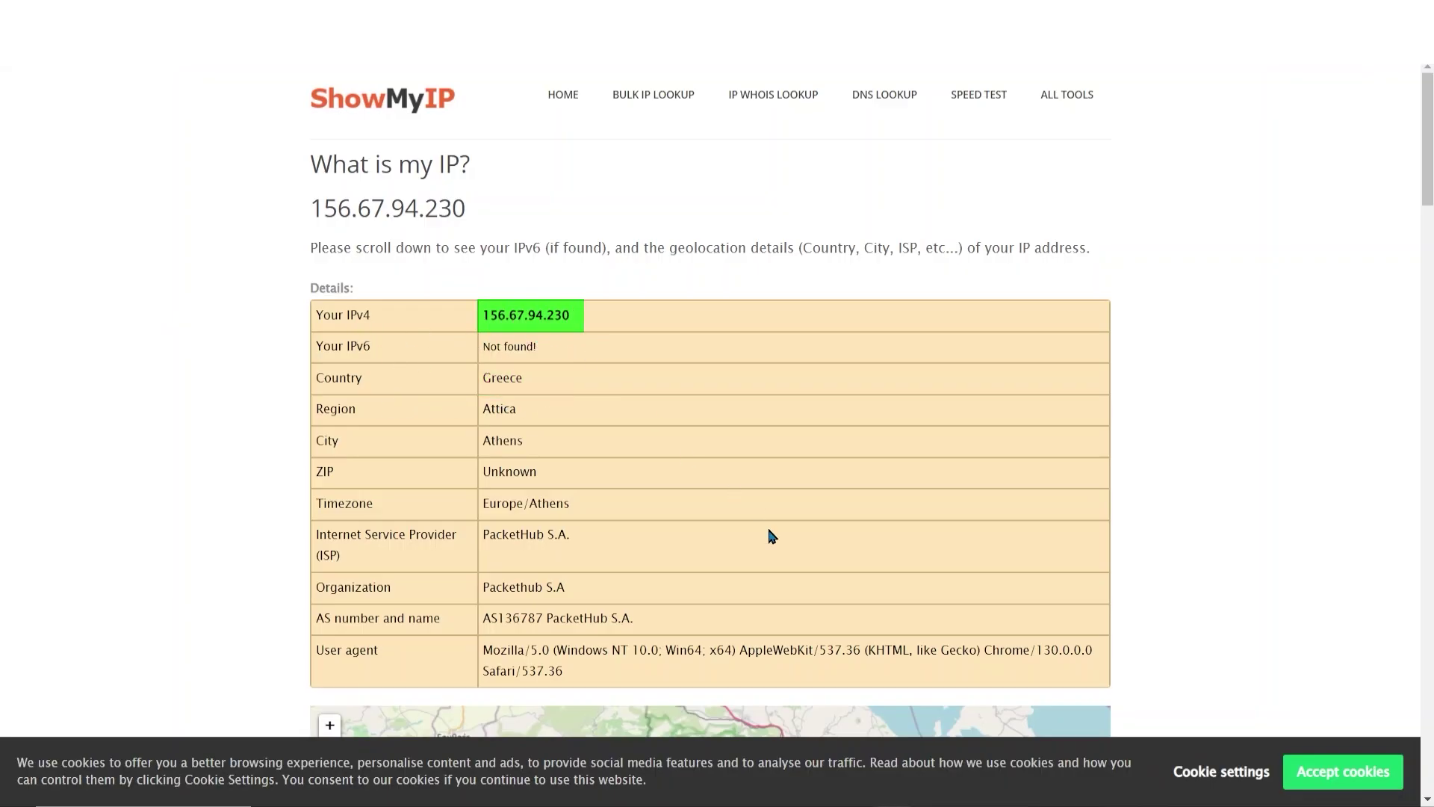
# Compare NordVPN's Greece #78 connection side by side with ShowMyIP's 156.67.94.230 Athens result
pyautogui.hotkey('alt', 'Tab')
pyautogui.moveTo(604, 144); pyautogui.dragTo(906, 218)
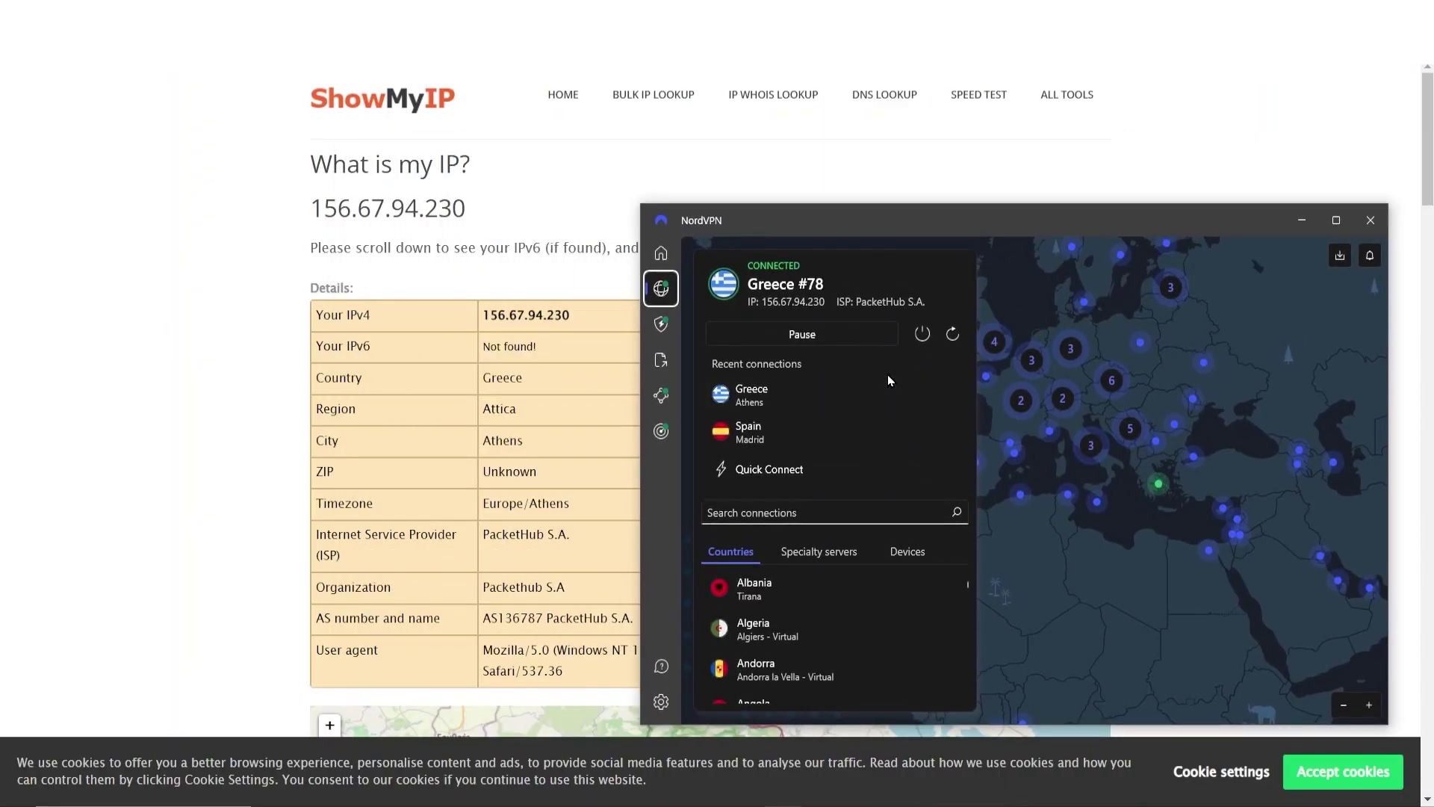
pyautogui.moveTo(1175, 227); pyautogui.dragTo(874, 152)
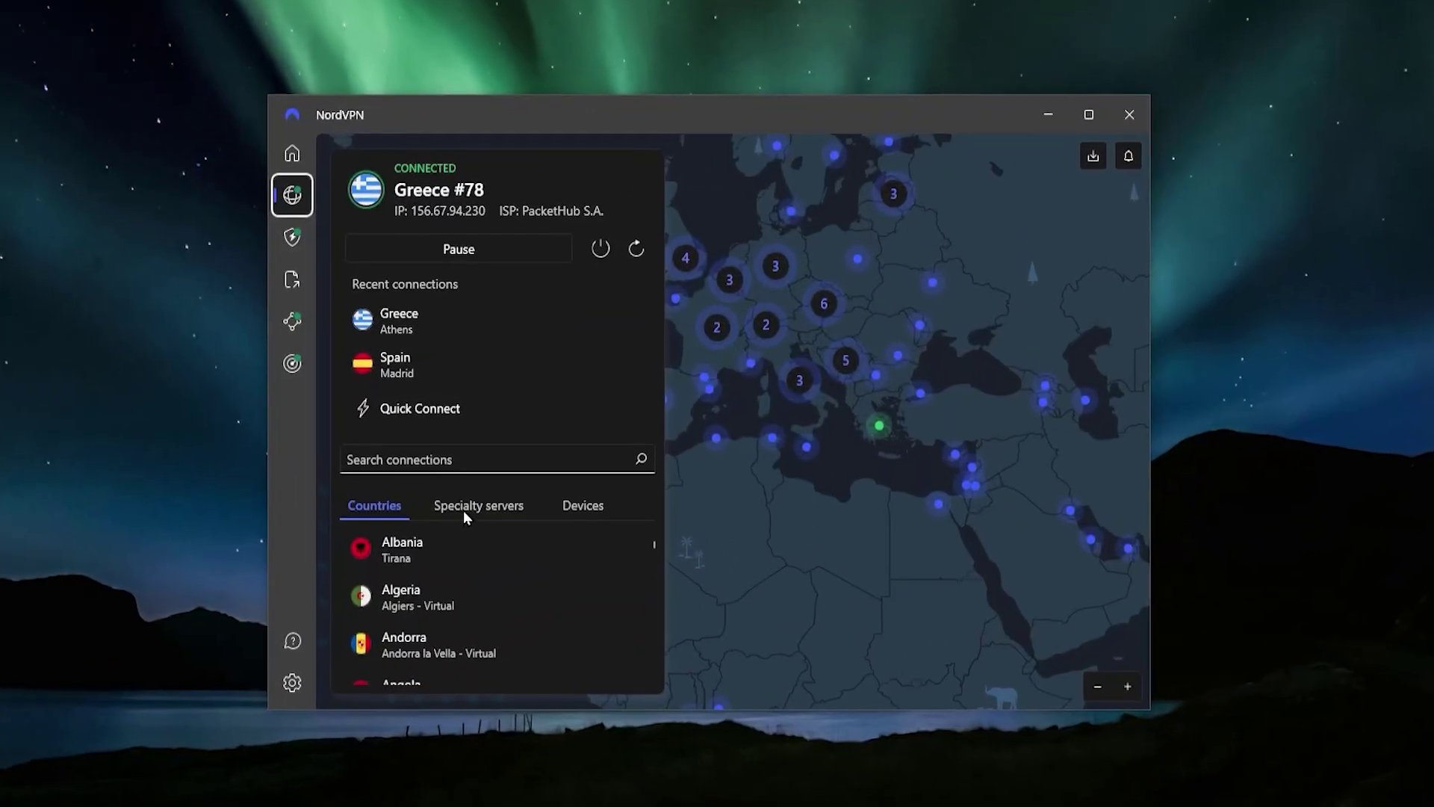
# List the specialty servers: Dedicated IP, Double VPN, Obfuscated servers and Onion Over VPN
pyautogui.click(502, 482)
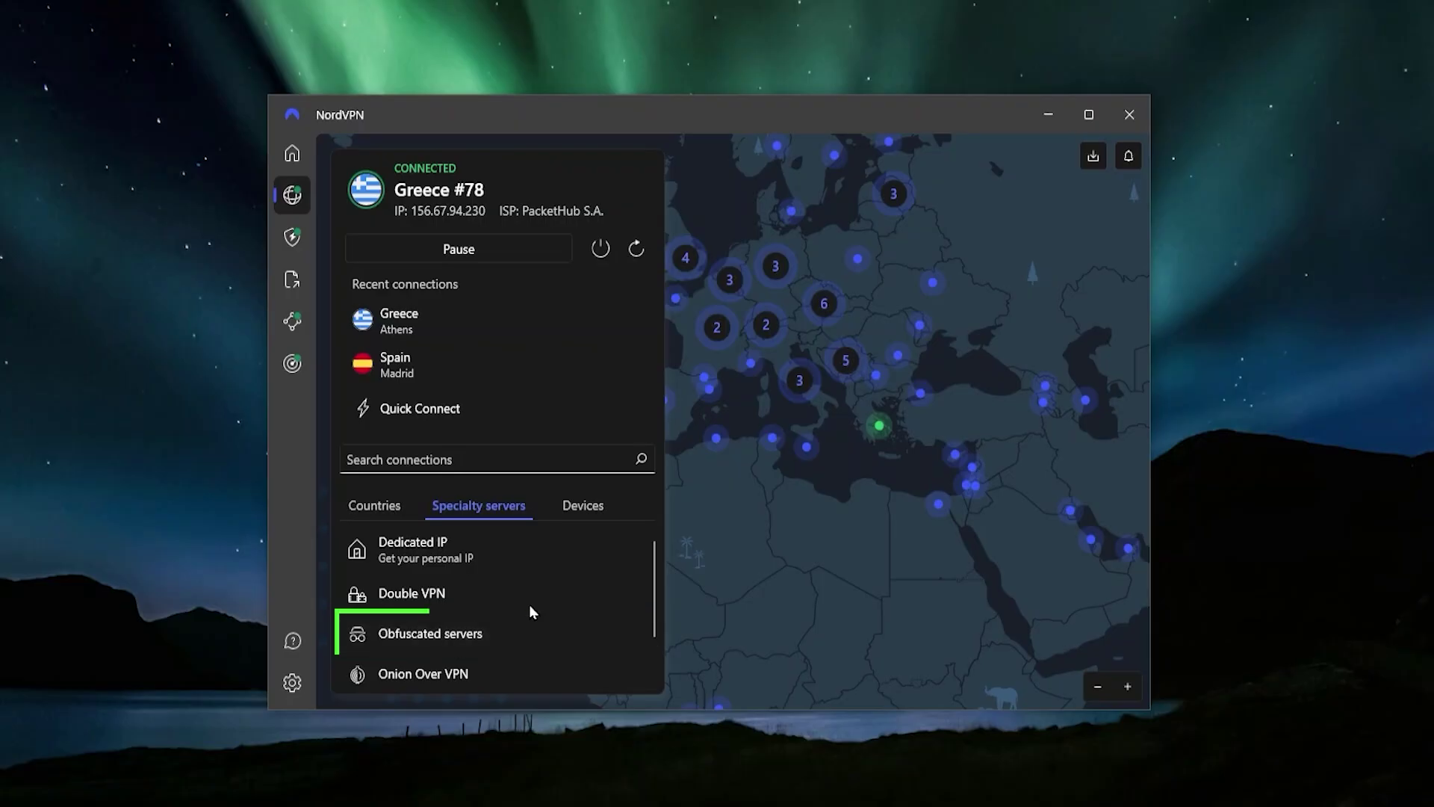
pyautogui.scroll(-1, 529, 635)
pyautogui.scroll(1, 529, 650)
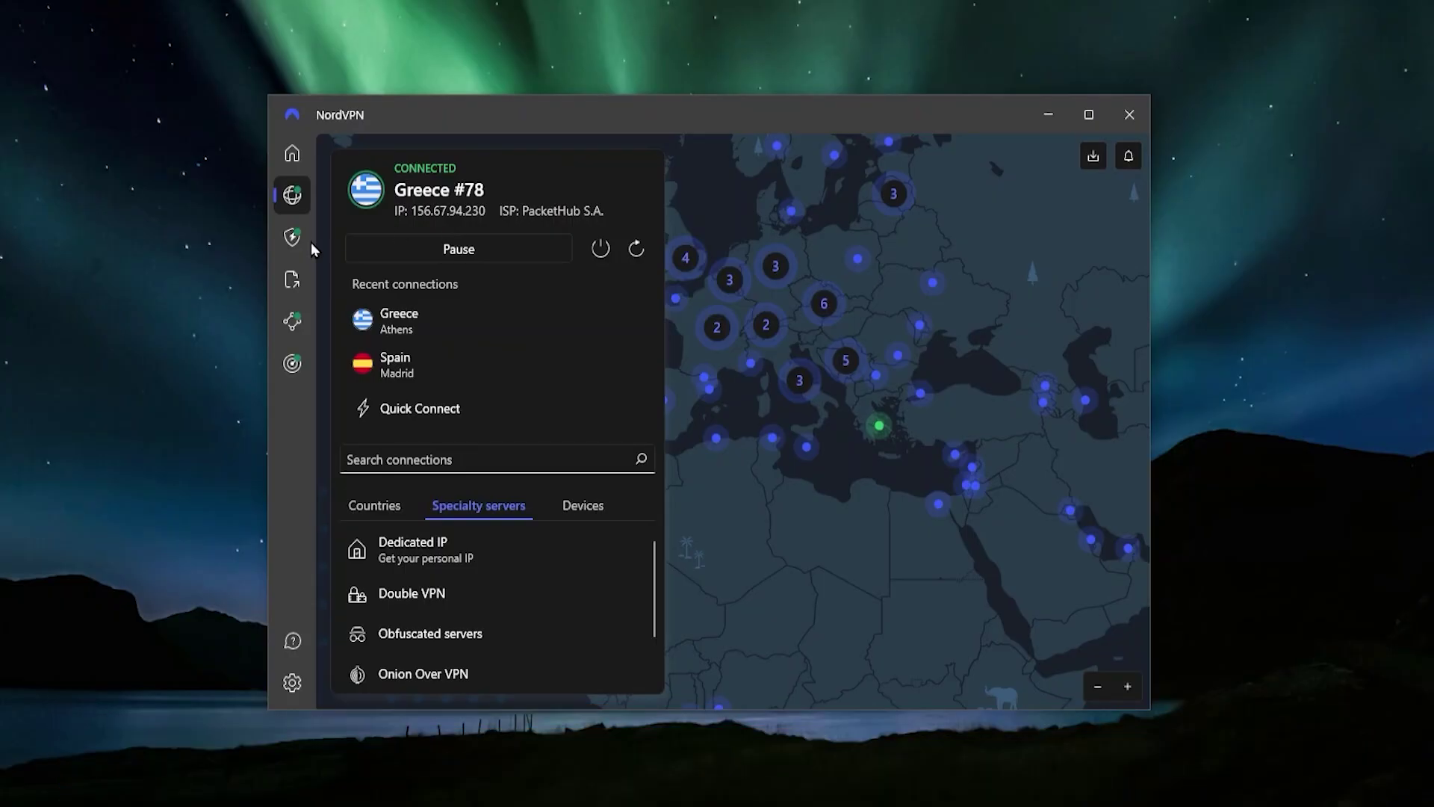
pyautogui.click(292, 237)
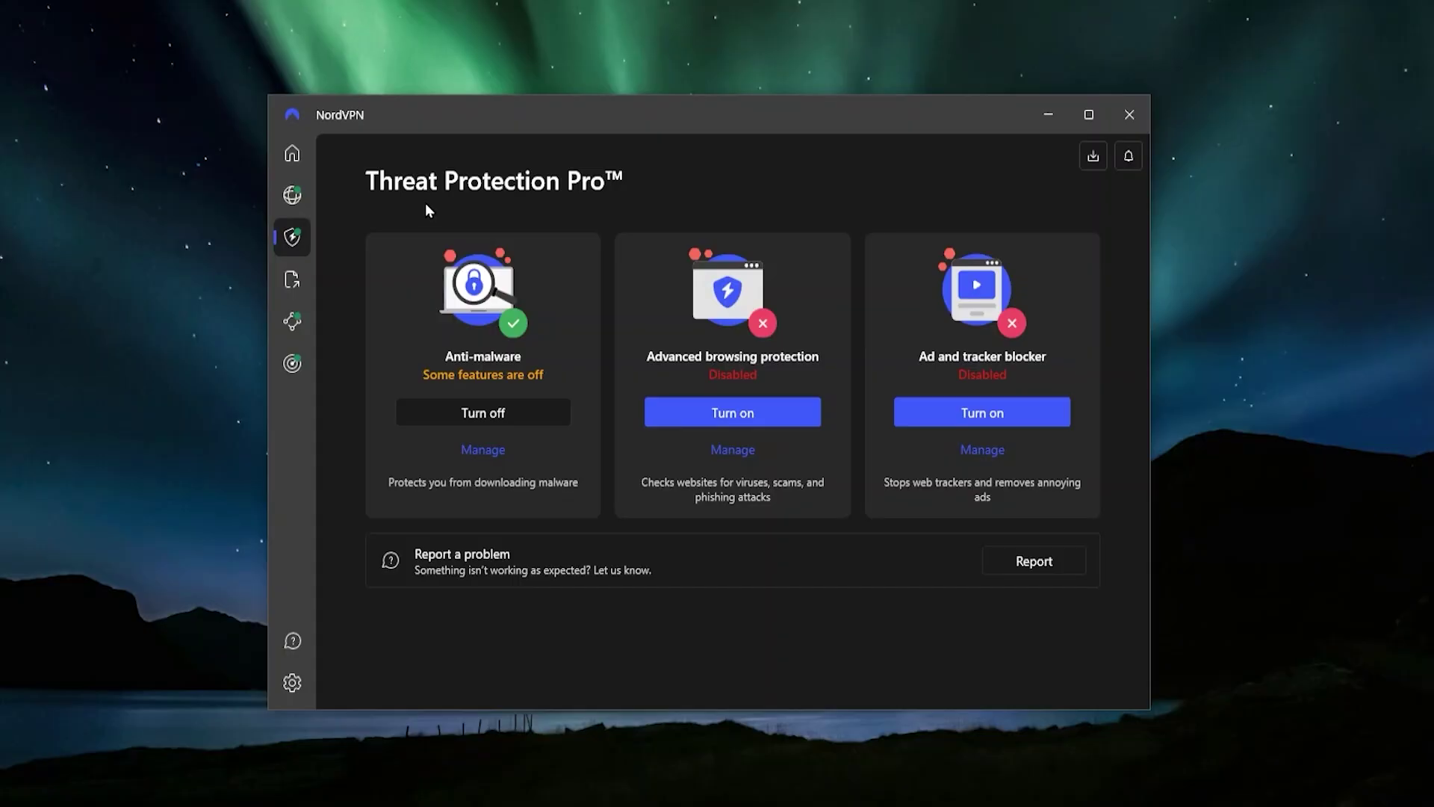
pyautogui.click(290, 200)
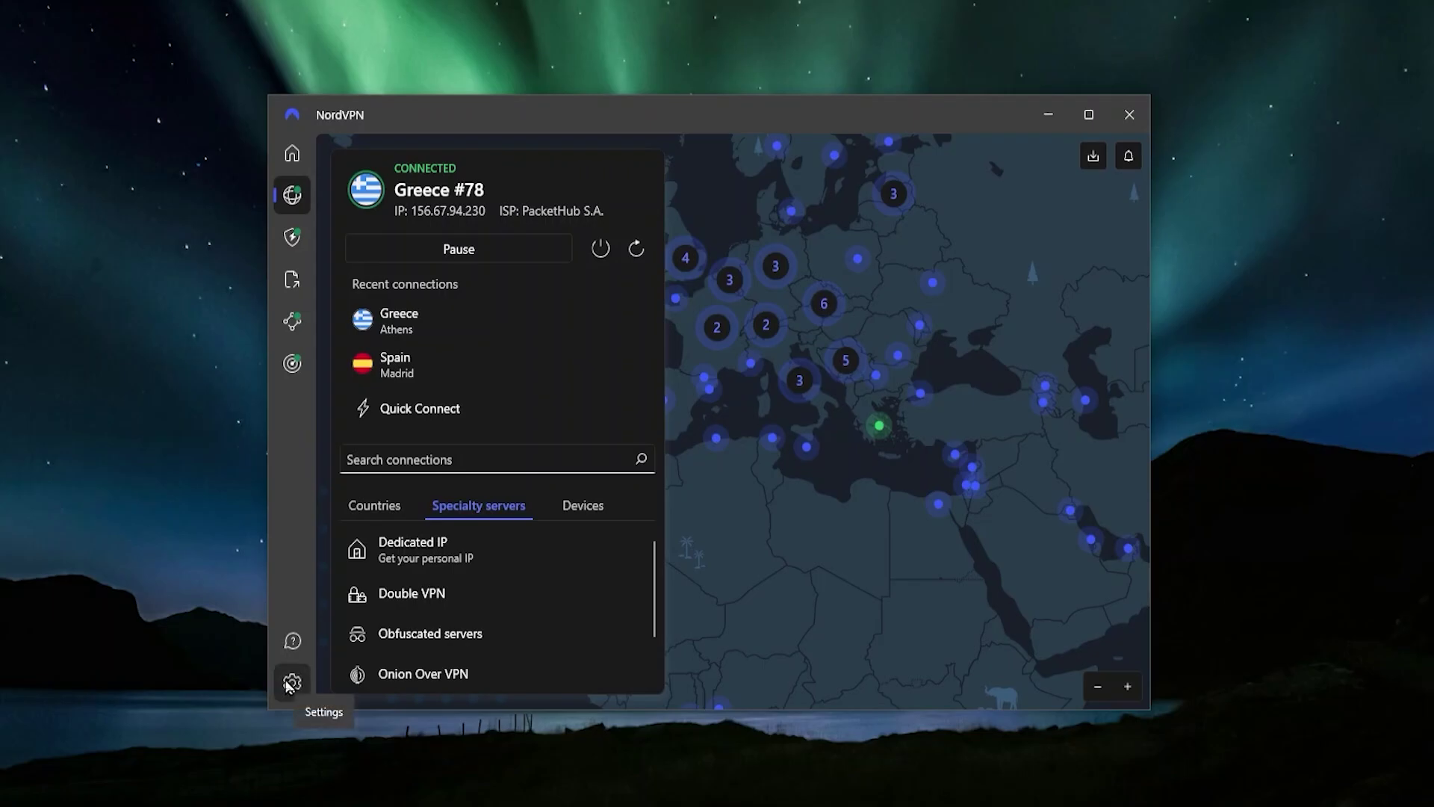
# Open Settings > Connection and list the protocol choices available besides NordLynx
pyautogui.click(292, 683)
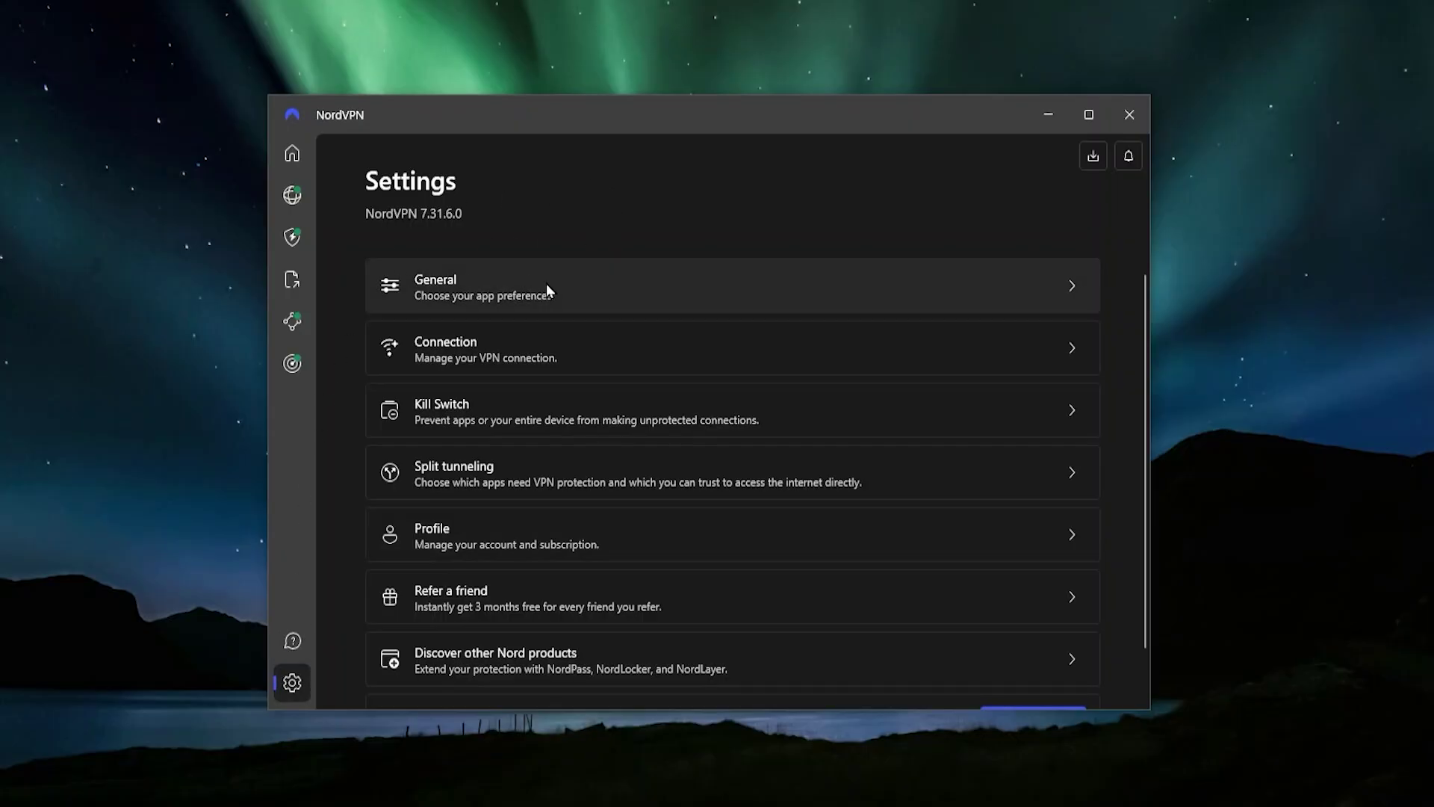
pyautogui.click(490, 348)
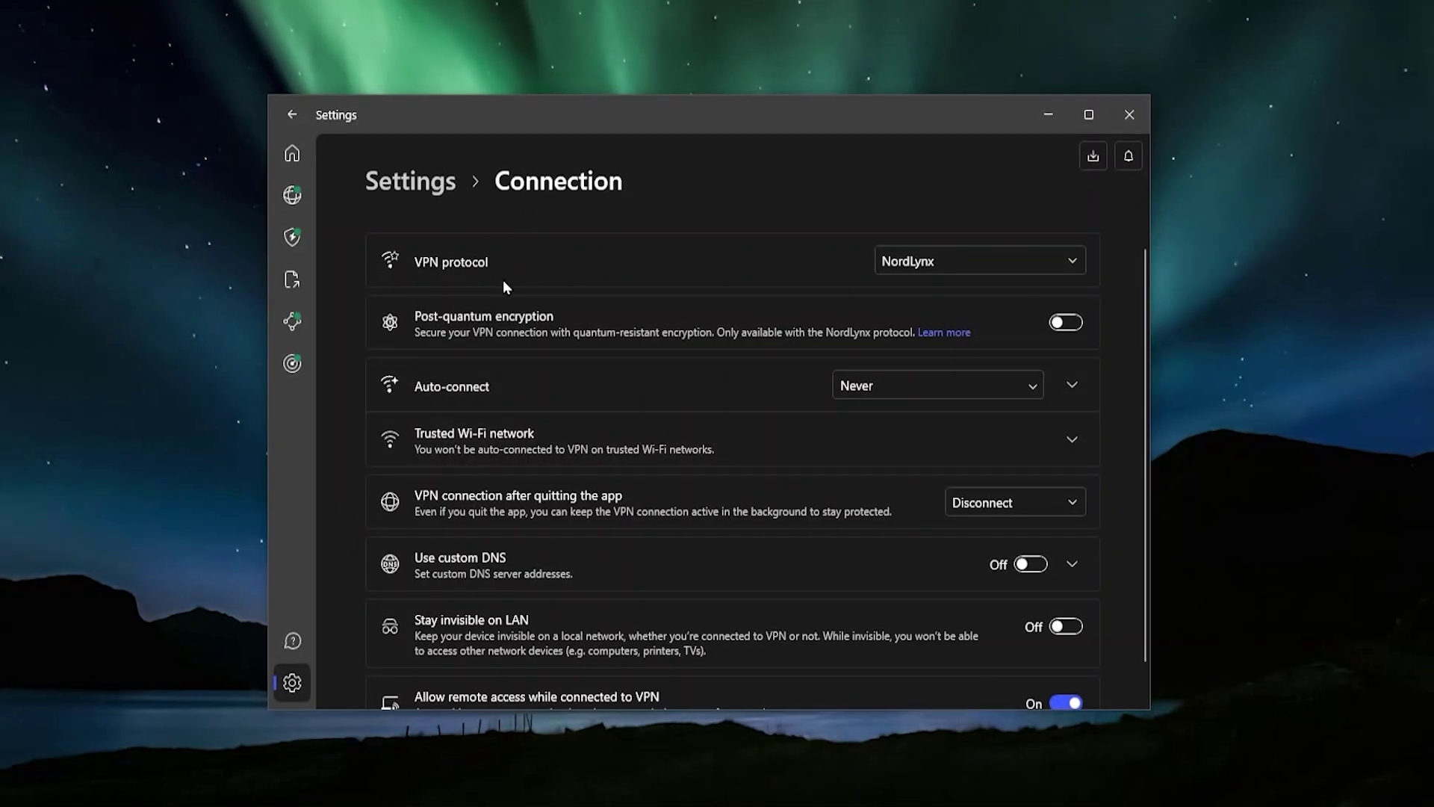
pyautogui.click(920, 262)
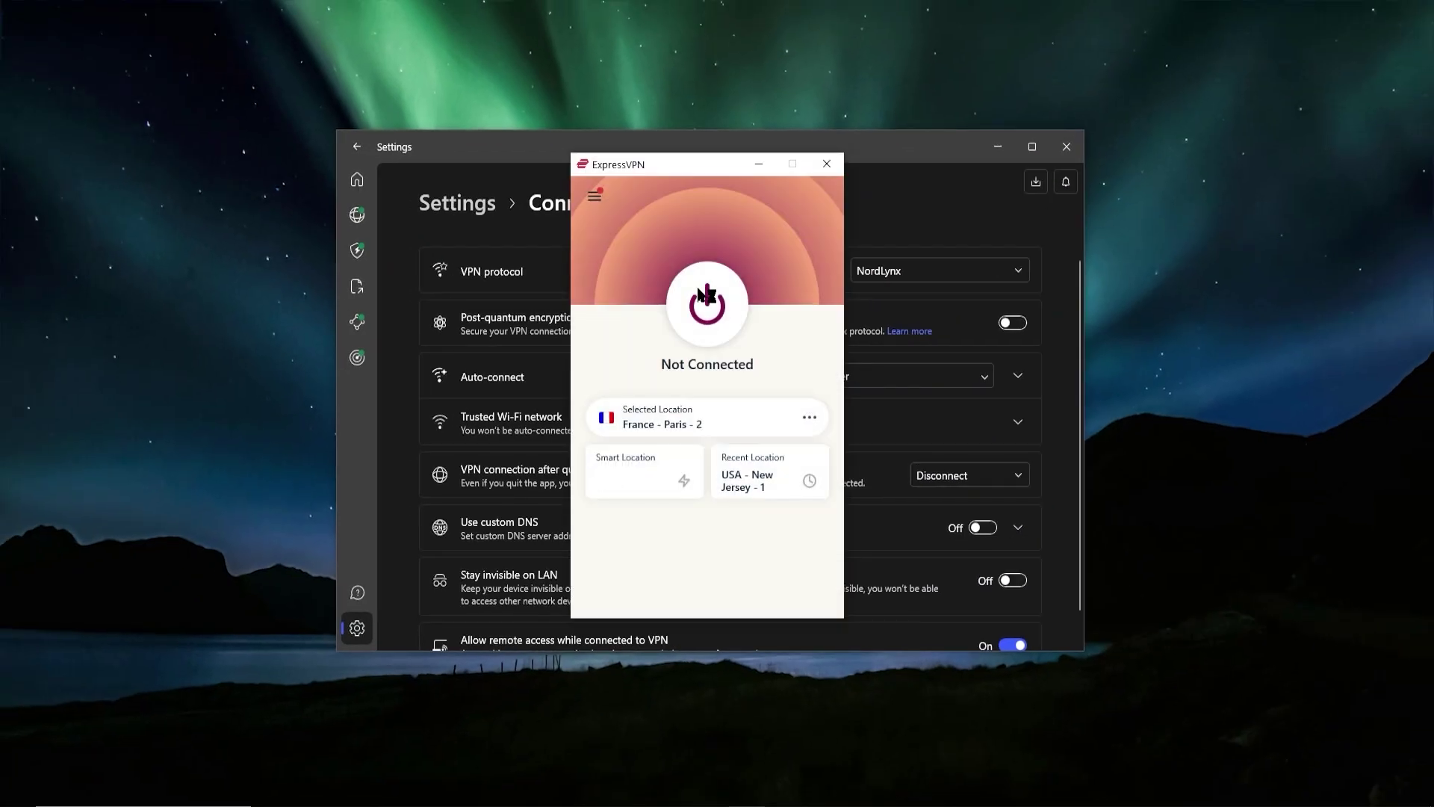
# Check ExpressVPN's Options > Protocol choices beside NordVPN's settings, then minimize ExpressVPN
pyautogui.moveTo(687, 171); pyautogui.dragTo(1230, 173)
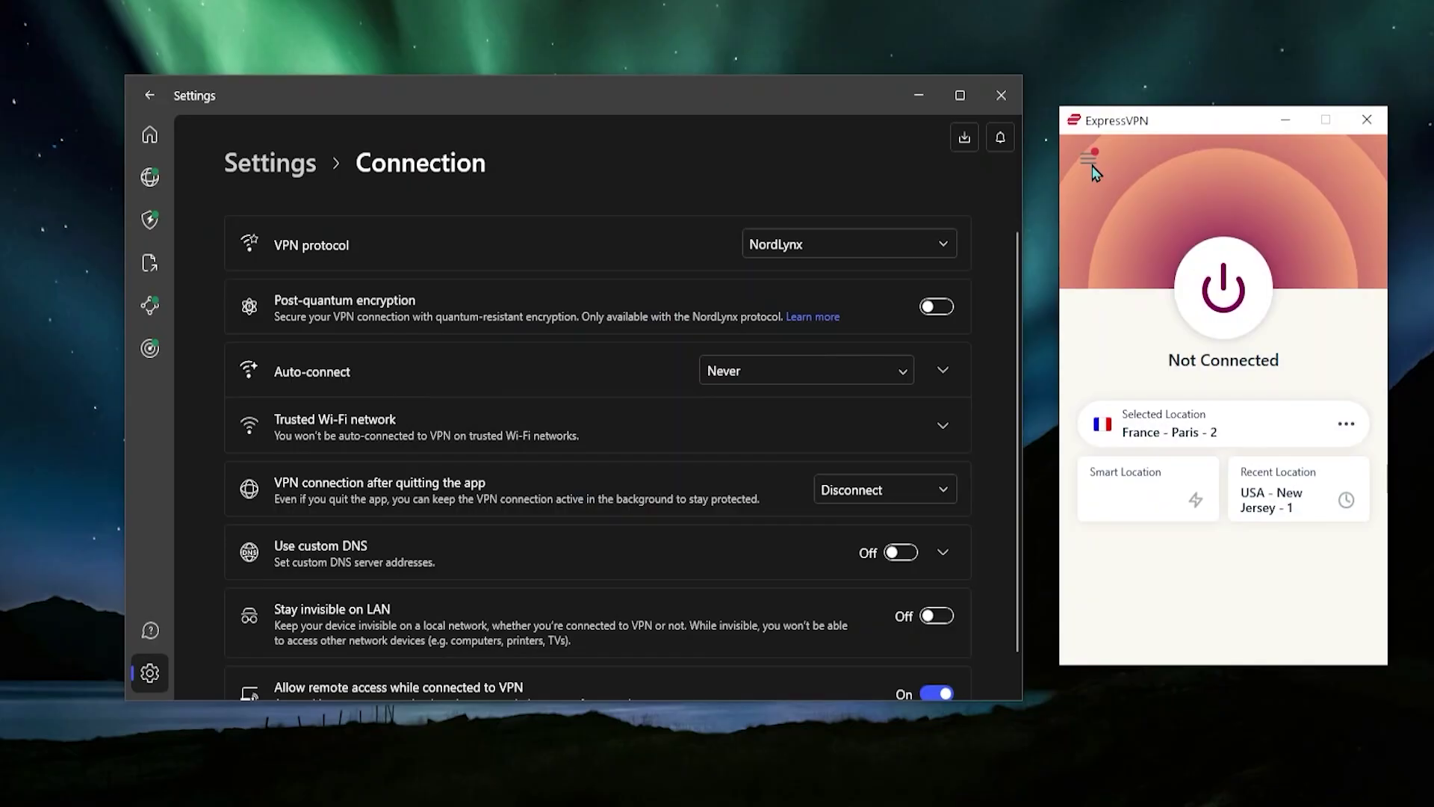
pyautogui.click(1092, 166)
pyautogui.click(1121, 226)
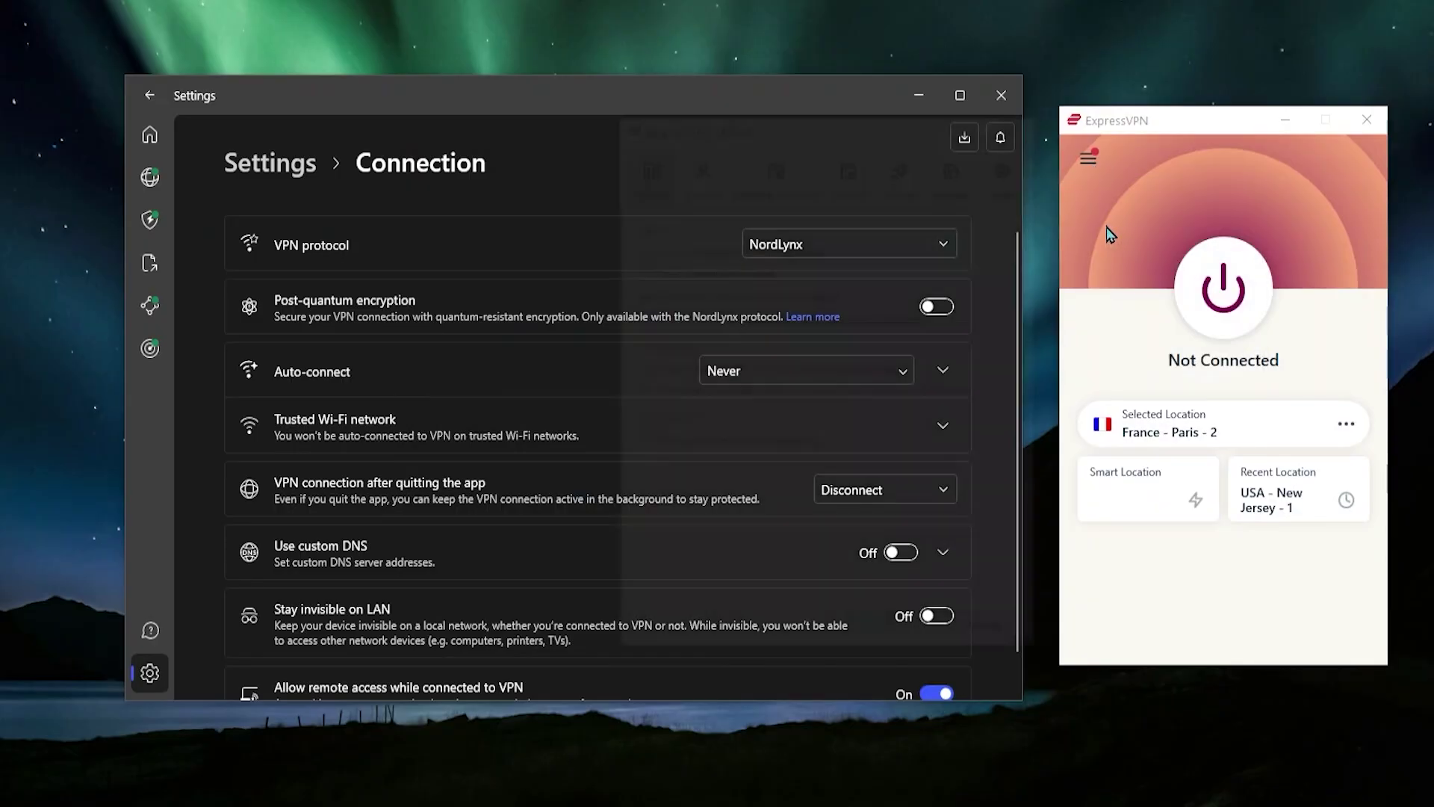
pyautogui.click(871, 178)
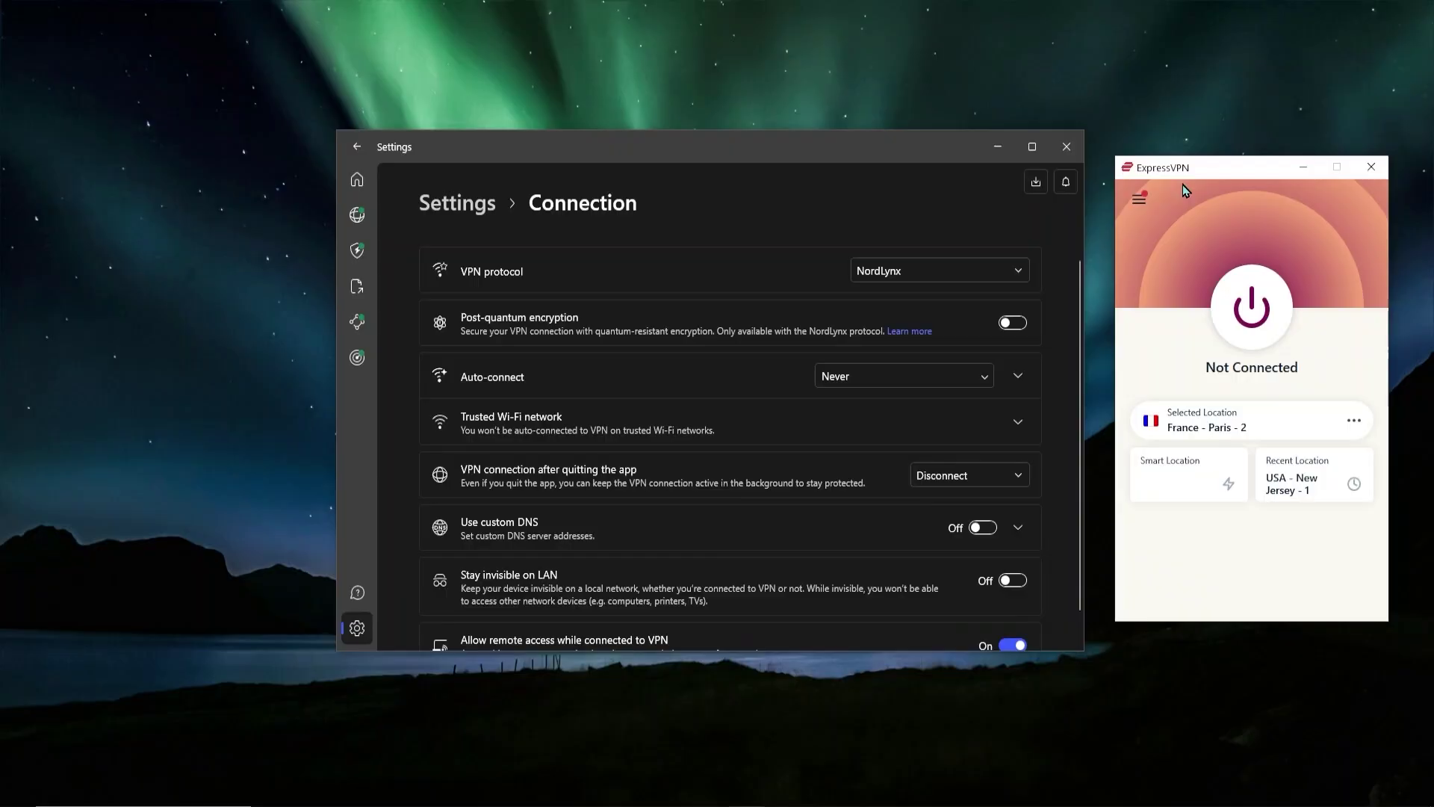
pyautogui.click(1304, 168)
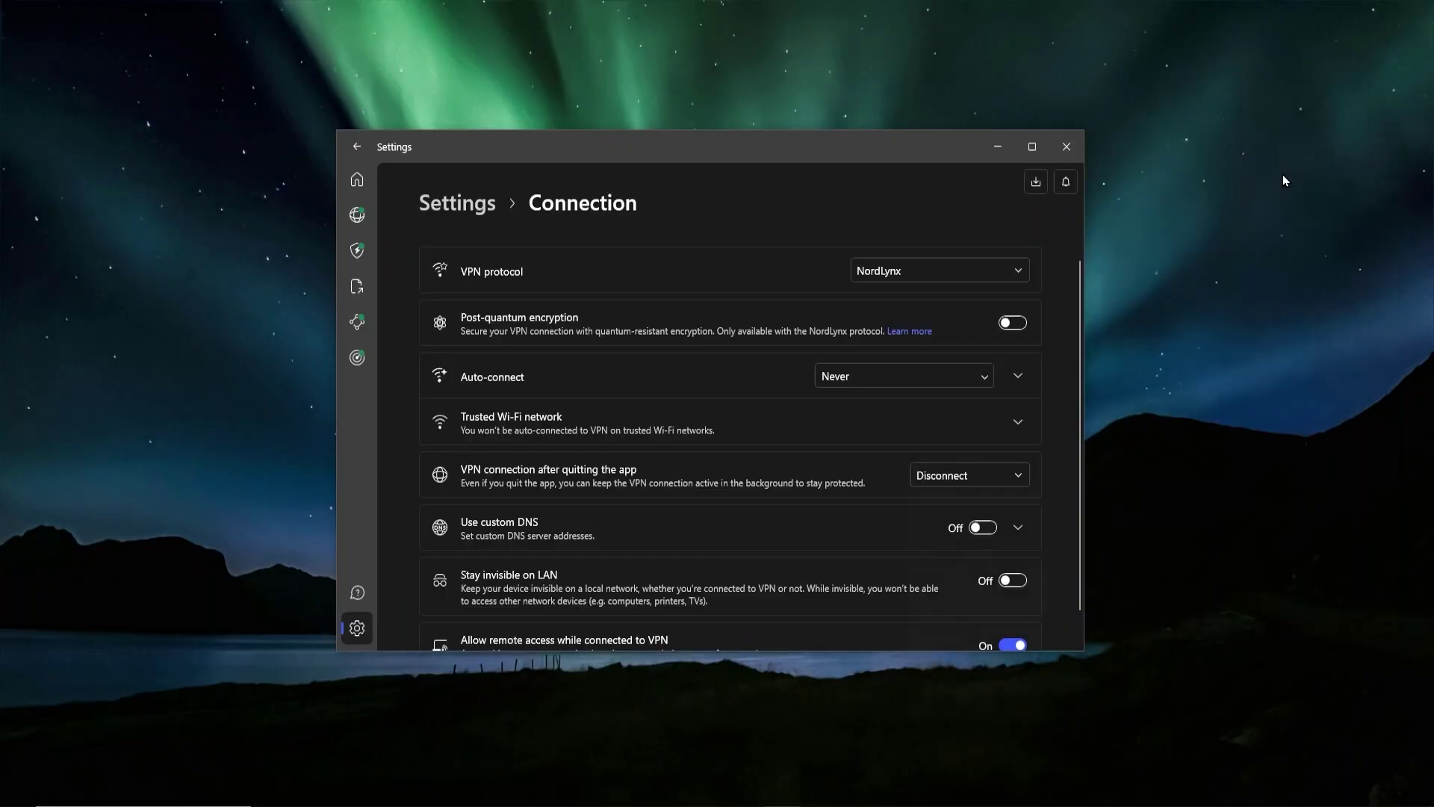
pyautogui.click(929, 266)
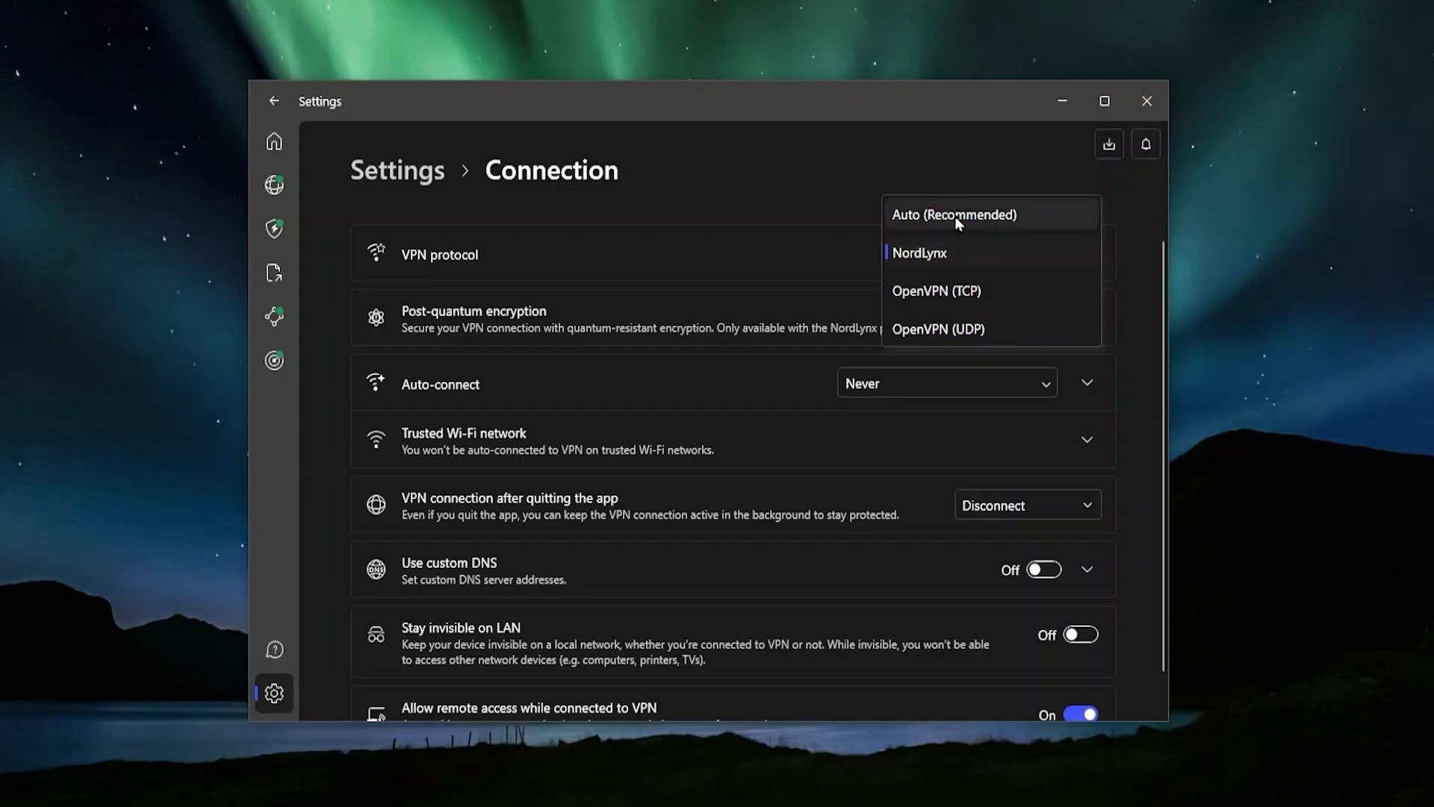
pyautogui.click(810, 203)
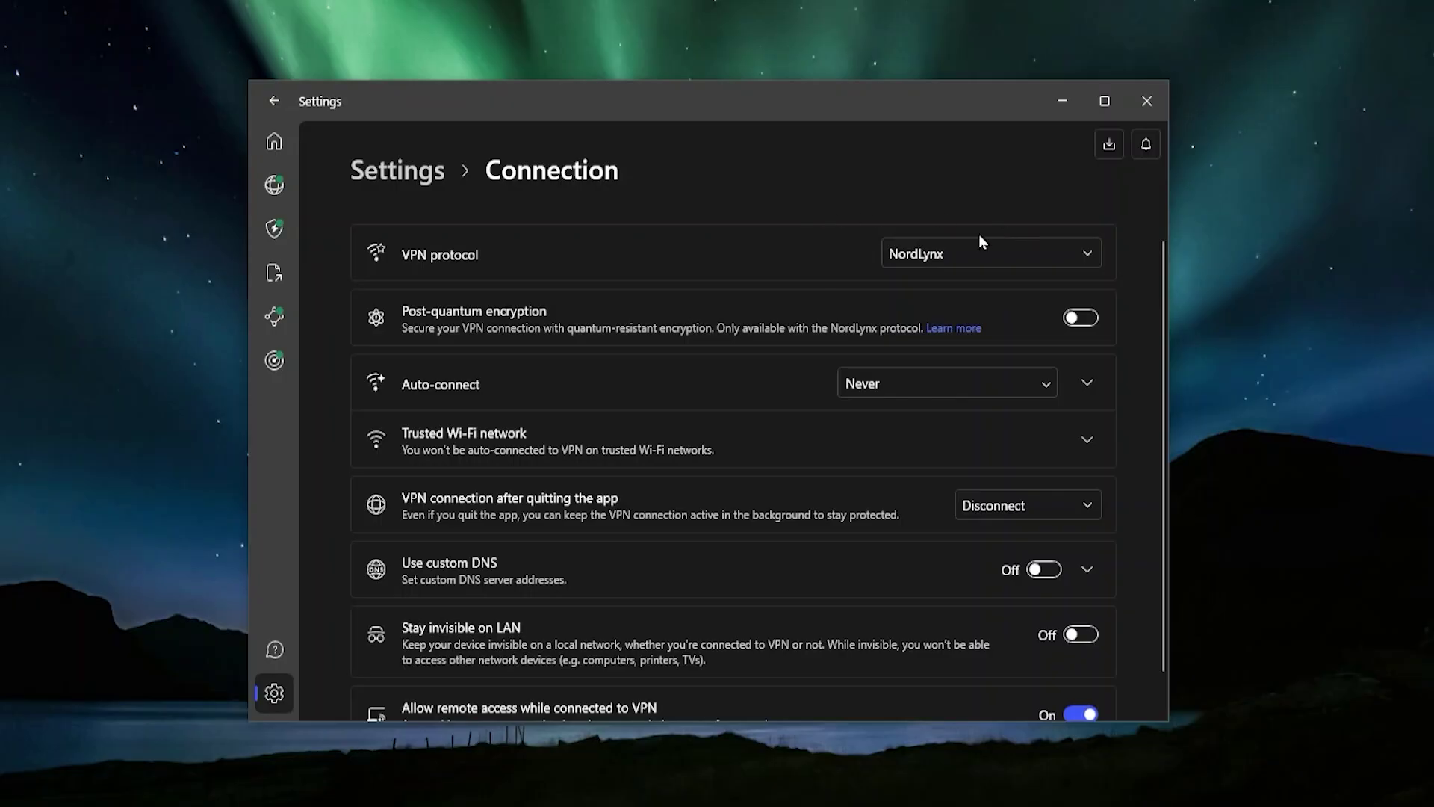
# Open Settings > Kill Switch, showing Internet Kill Switch and App Kill Switch both on
pyautogui.click(272, 694)
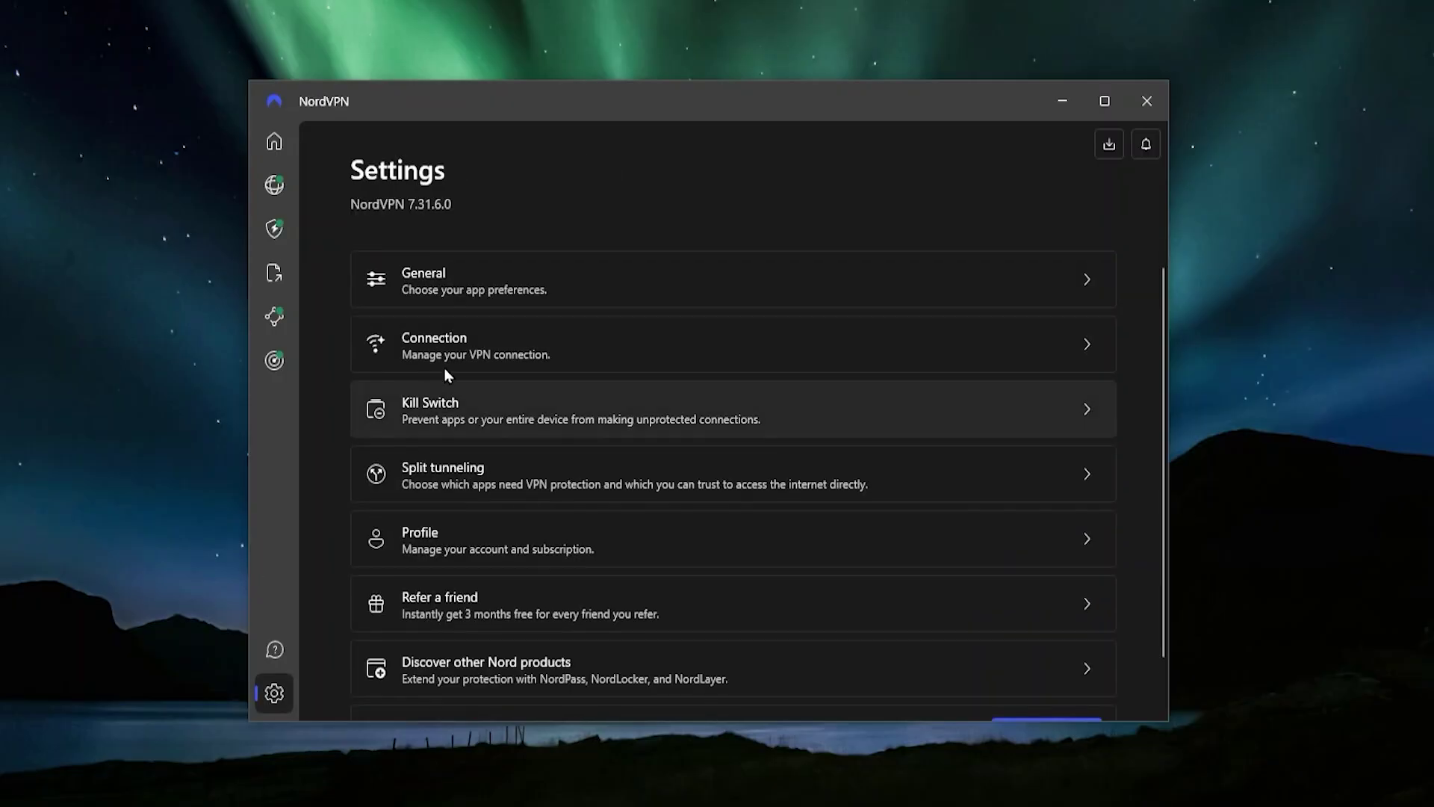
pyautogui.click(501, 424)
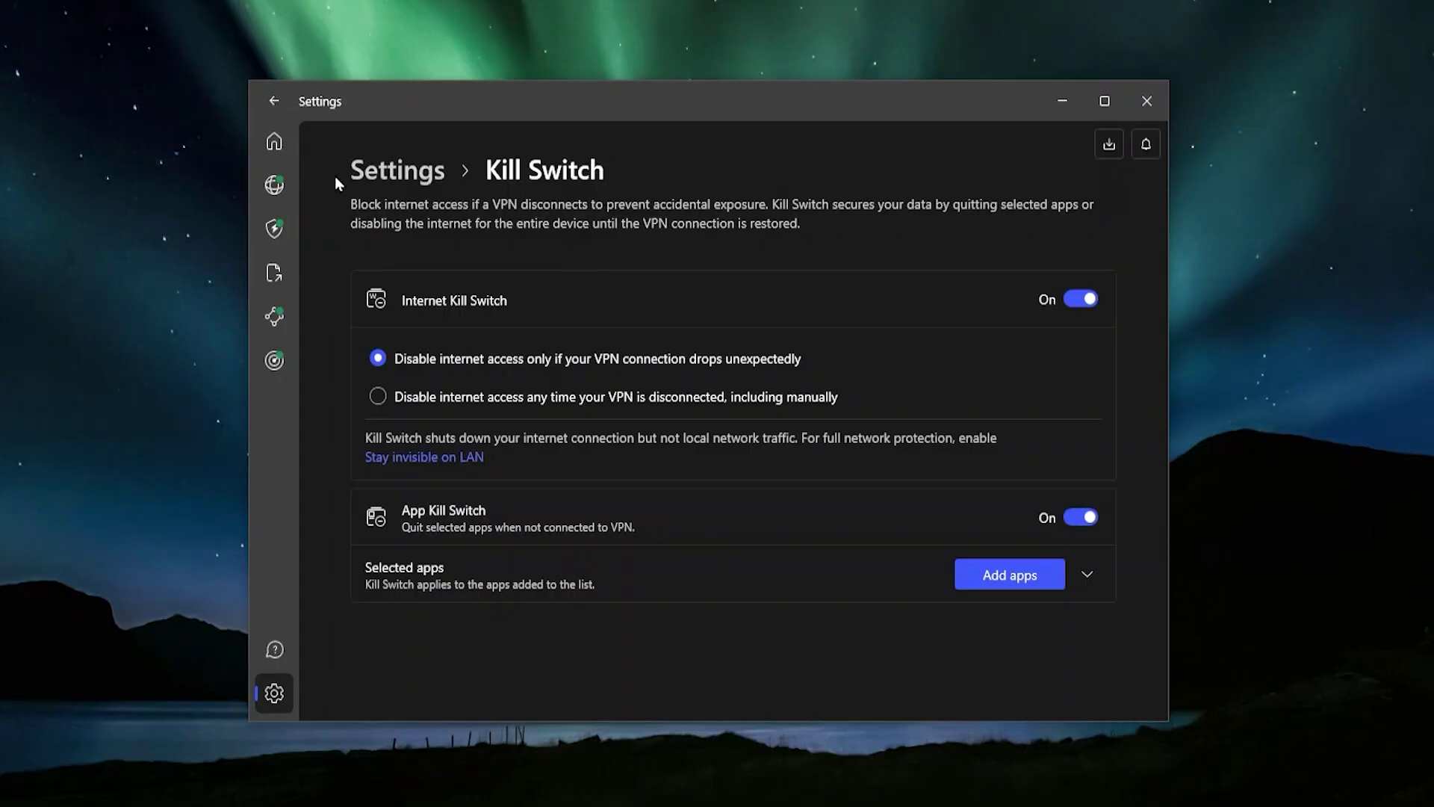
# Switch Split tunneling on and keep its type as 'Disable VPN for selected apps'
pyautogui.click(274, 100)
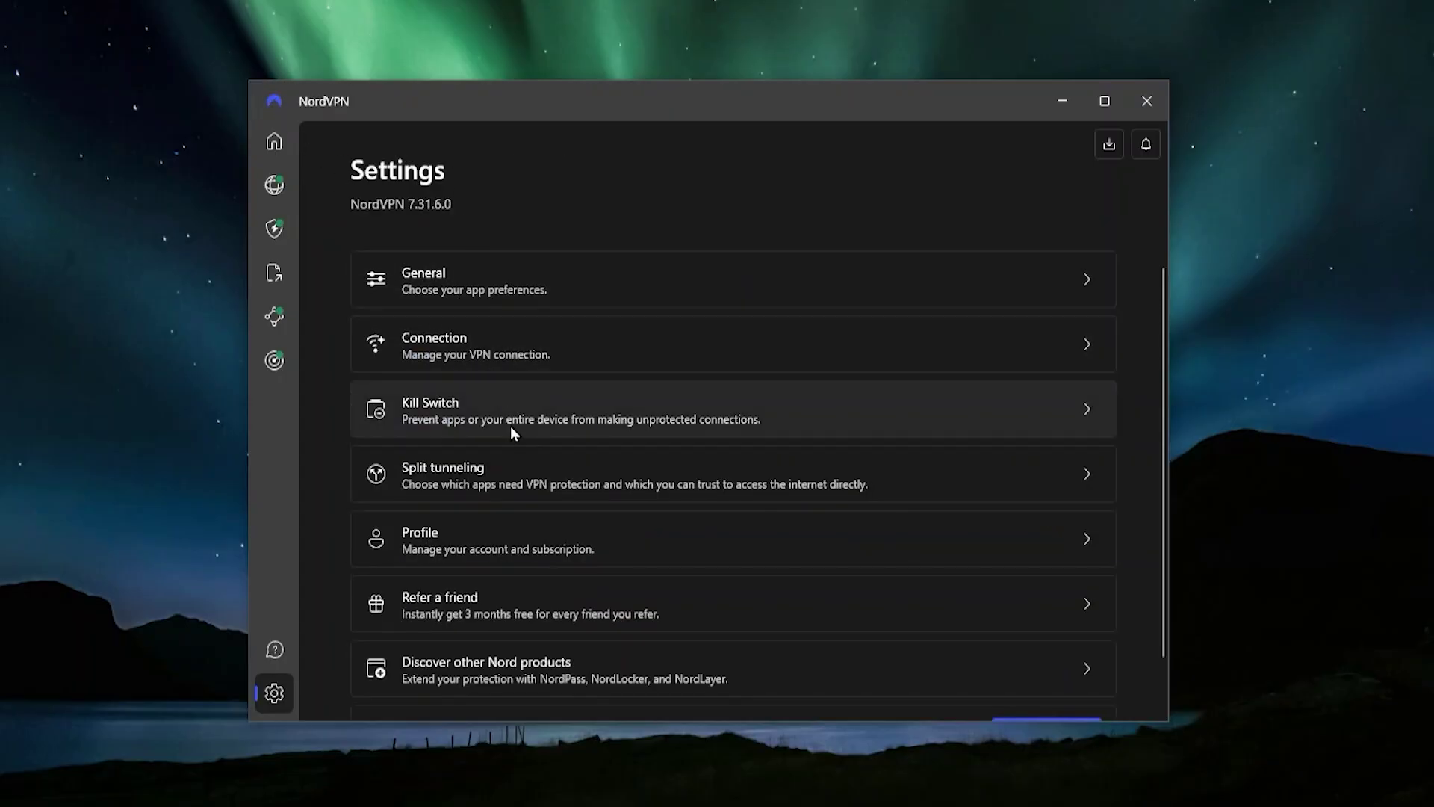
pyautogui.click(453, 490)
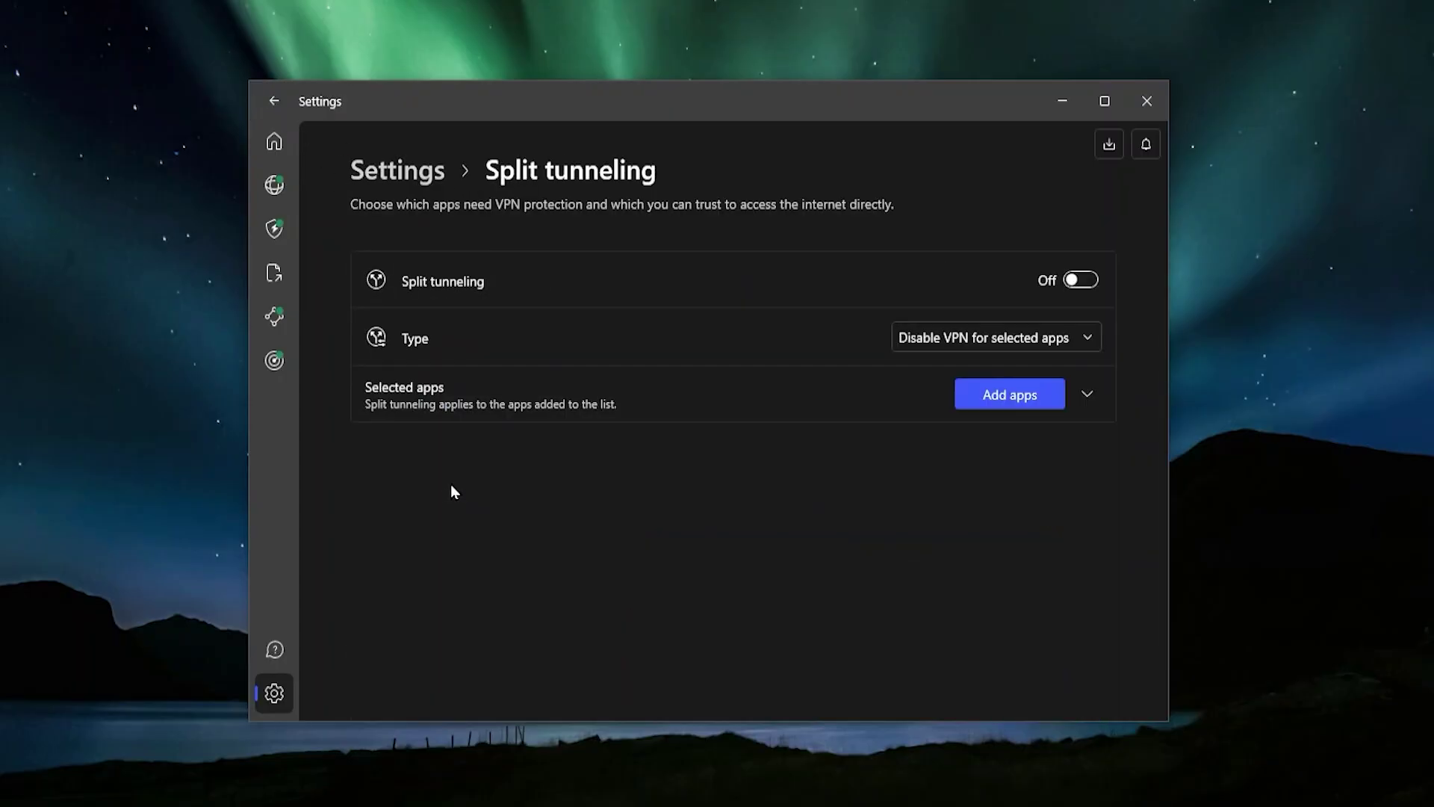
pyautogui.click(1087, 282)
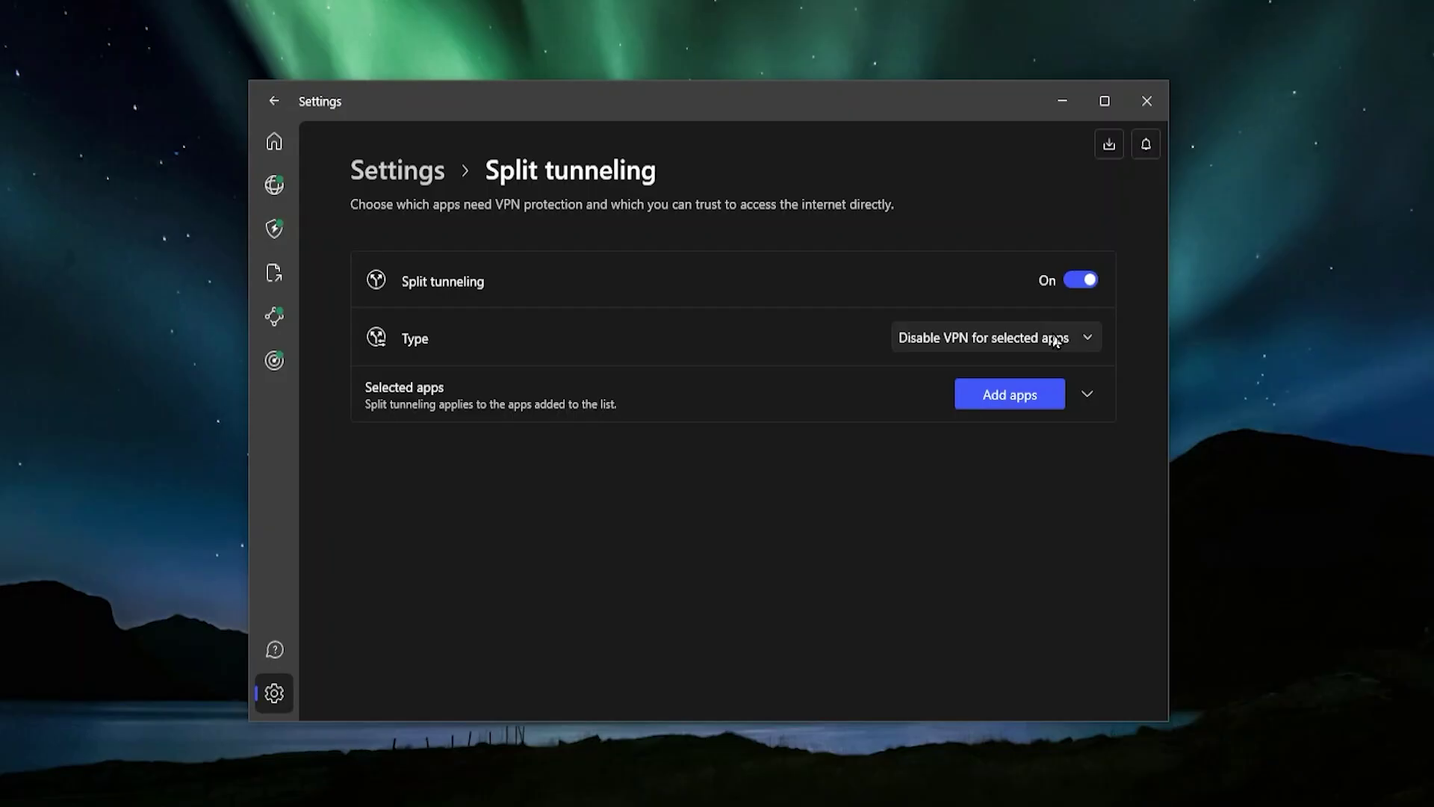
pyautogui.click(1056, 341)
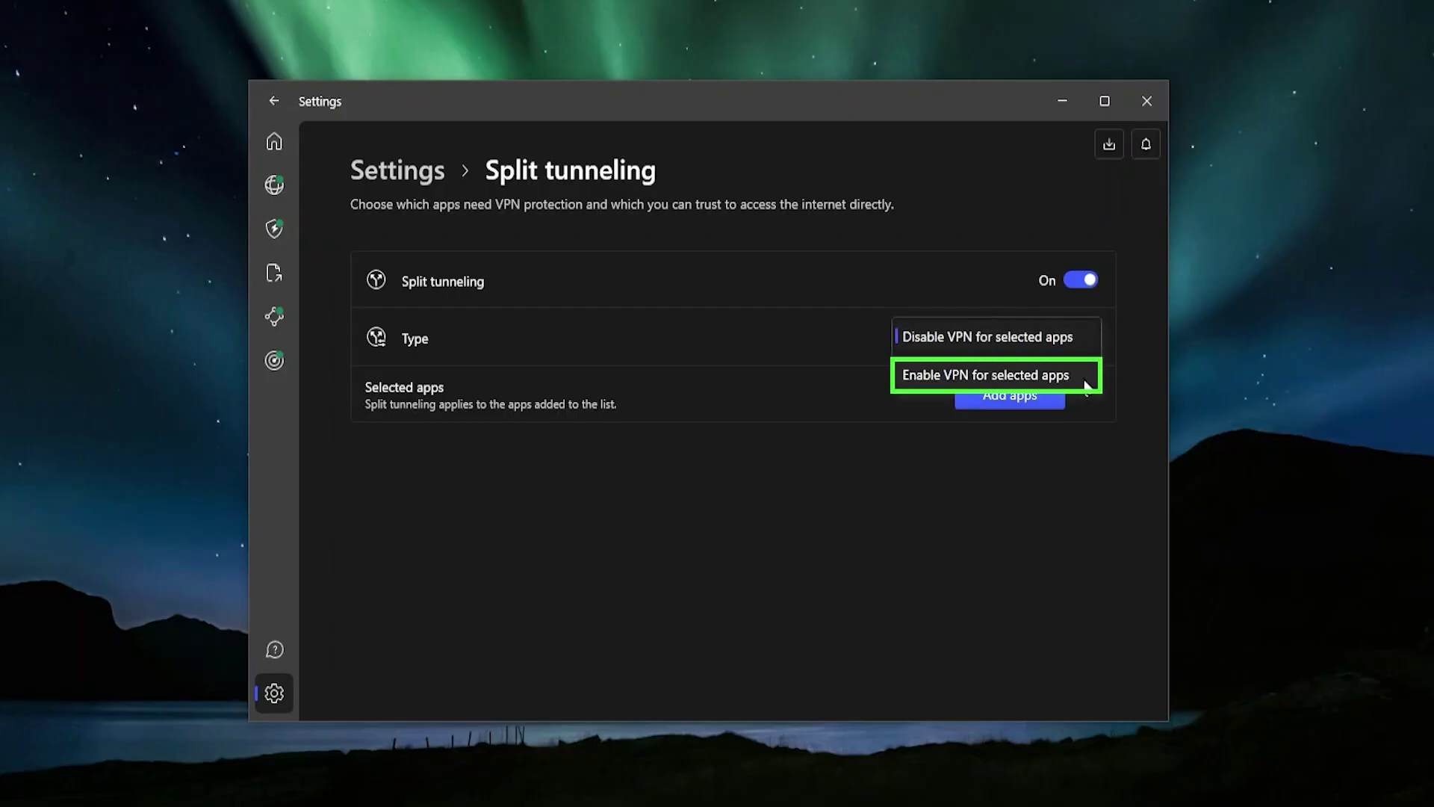
pyautogui.click(1006, 508)
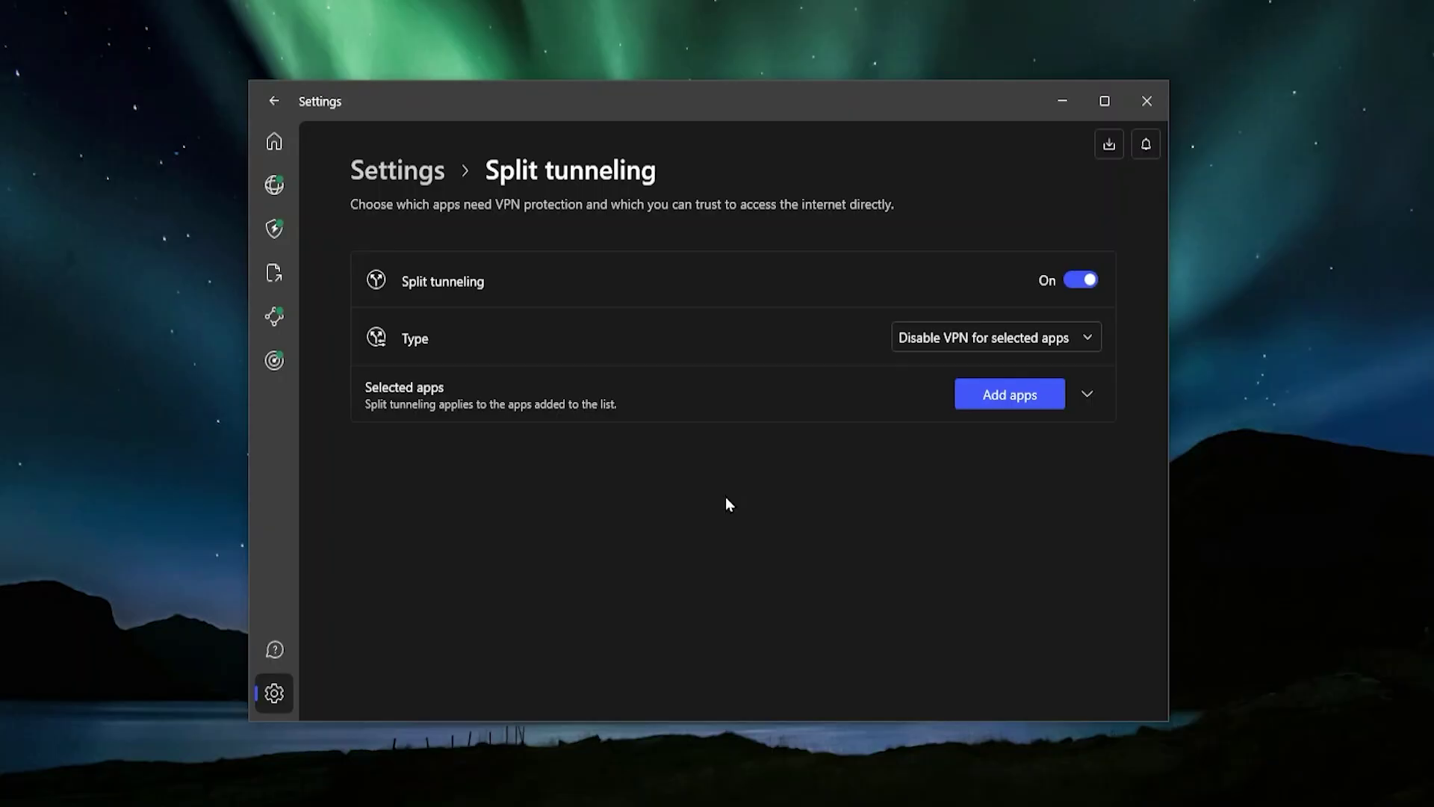
# Go back to the server map showing the Greece #78 connection
pyautogui.click(284, 195)
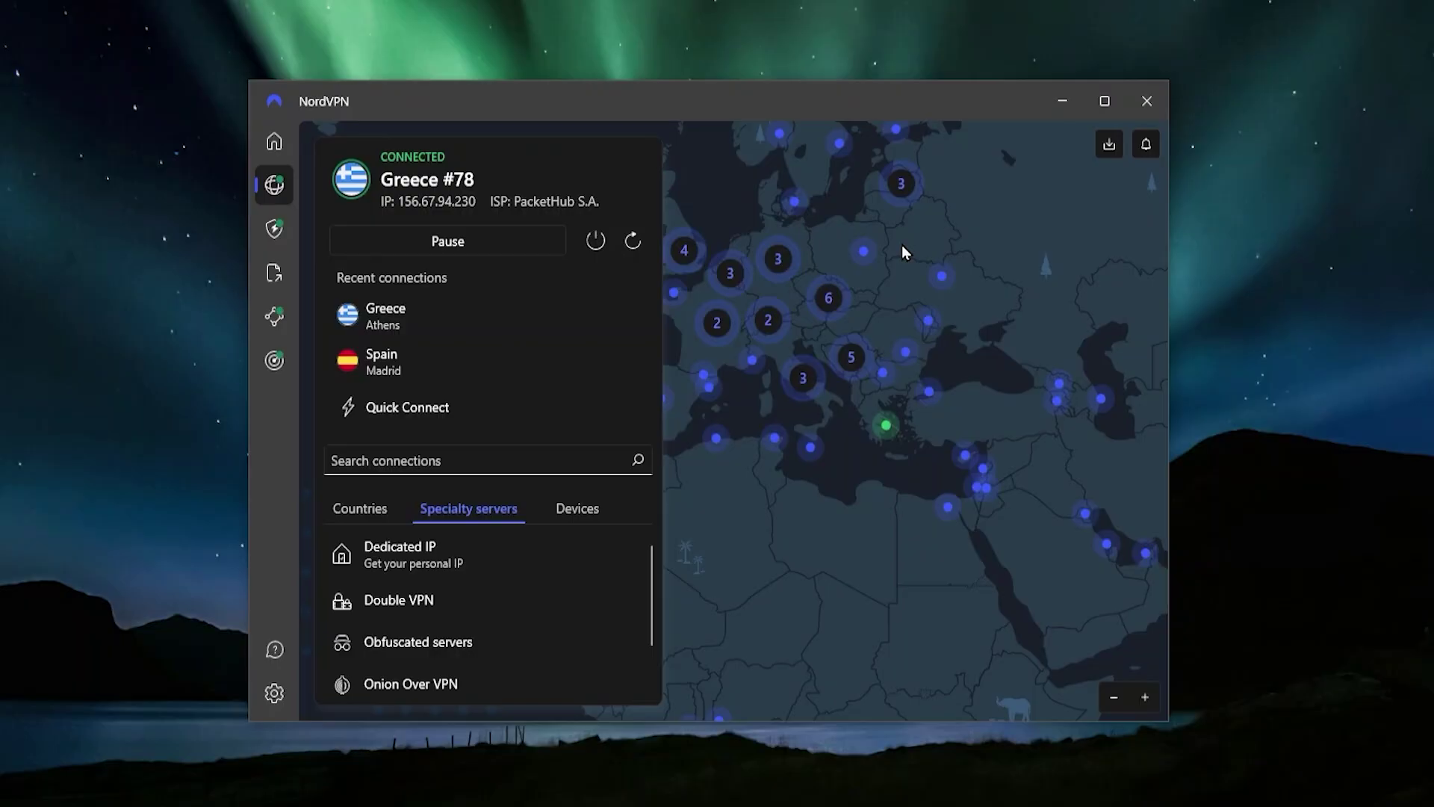
# Minimize NordVPN to reveal ExpressVPN, disconnected with France - Paris - 2 selected
pyautogui.click(1061, 102)
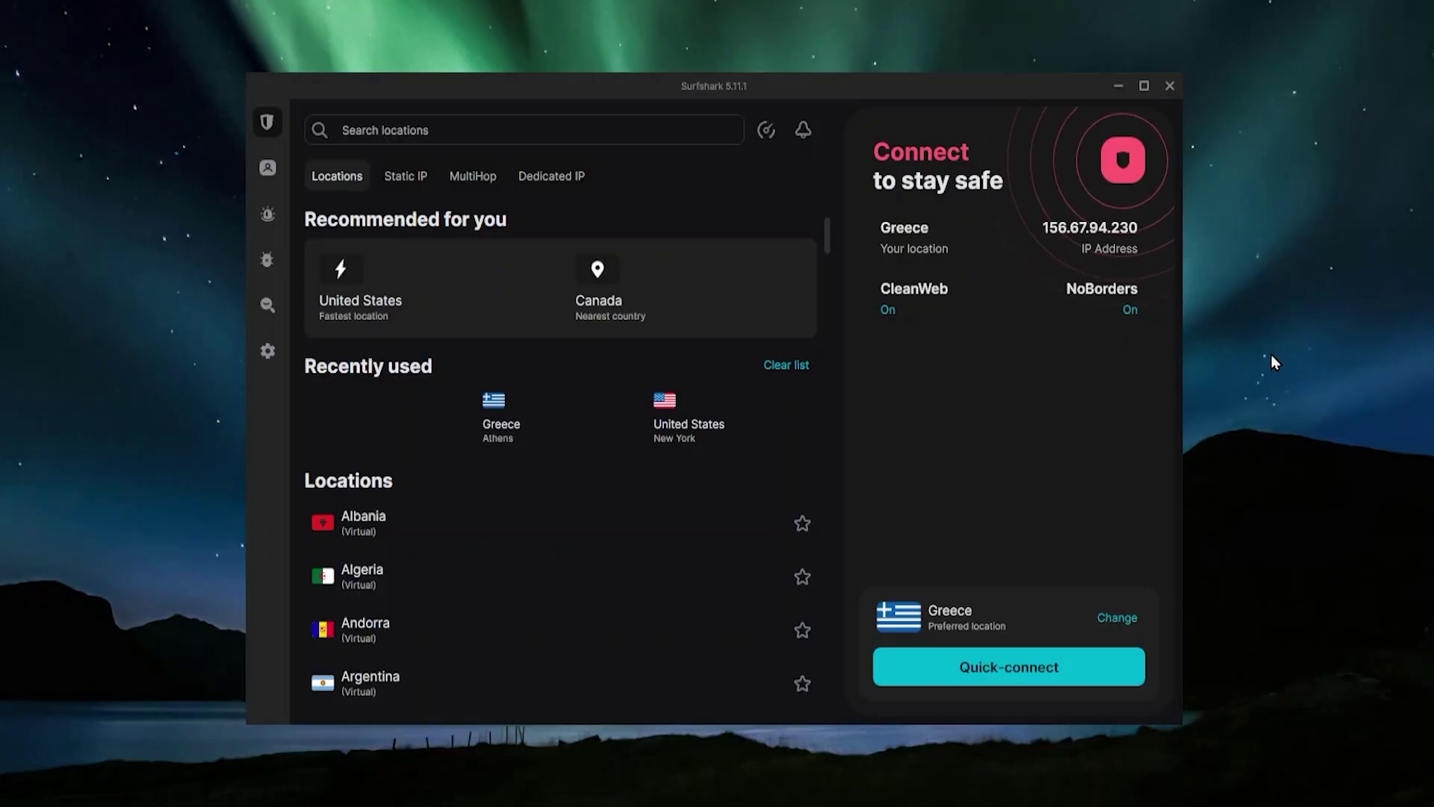
# Minimize Surfshark and pan NordVPN's server map to western Europe, still connected to Greece #78
pyautogui.click(1118, 87)
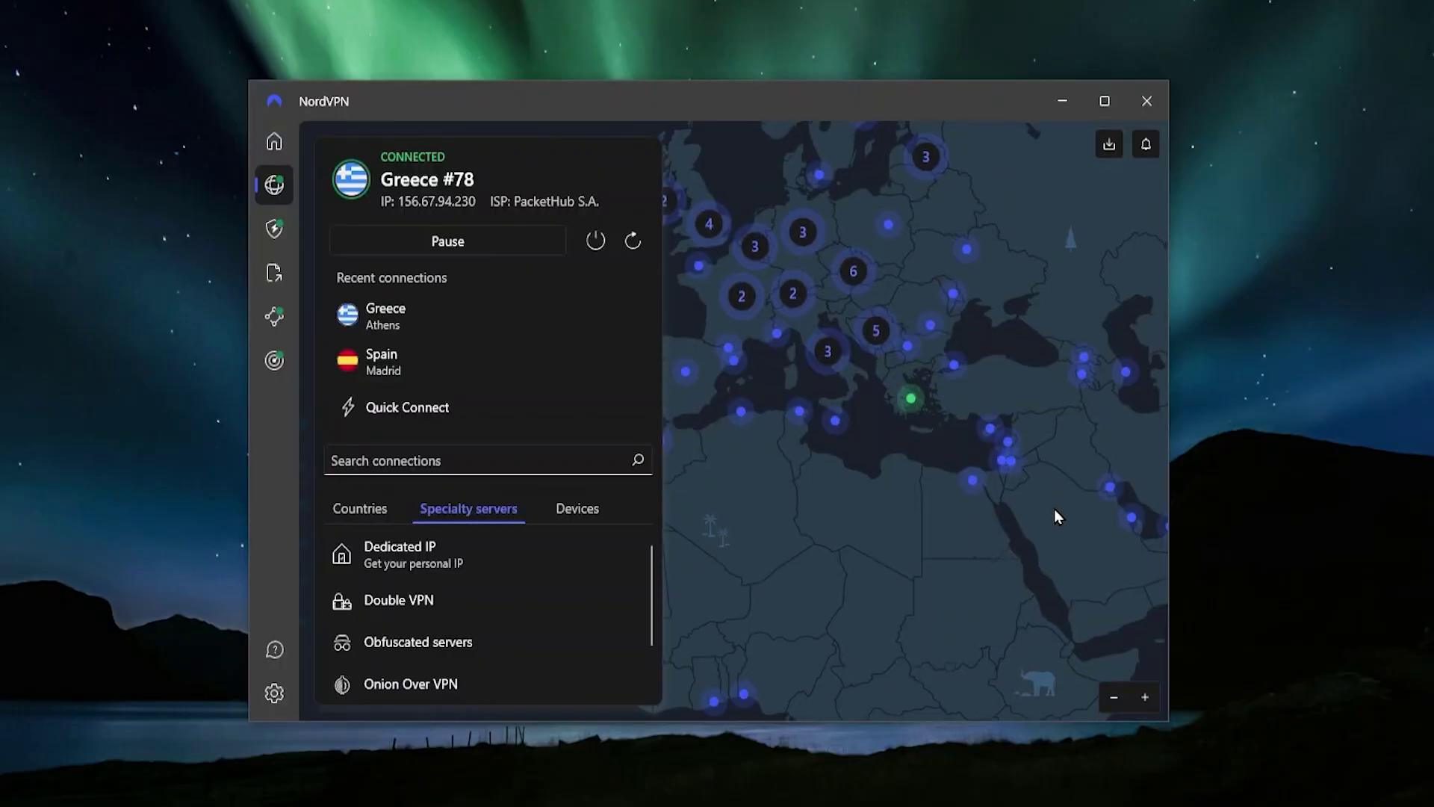
pyautogui.moveTo(1058, 516); pyautogui.dragTo(1151, 479)
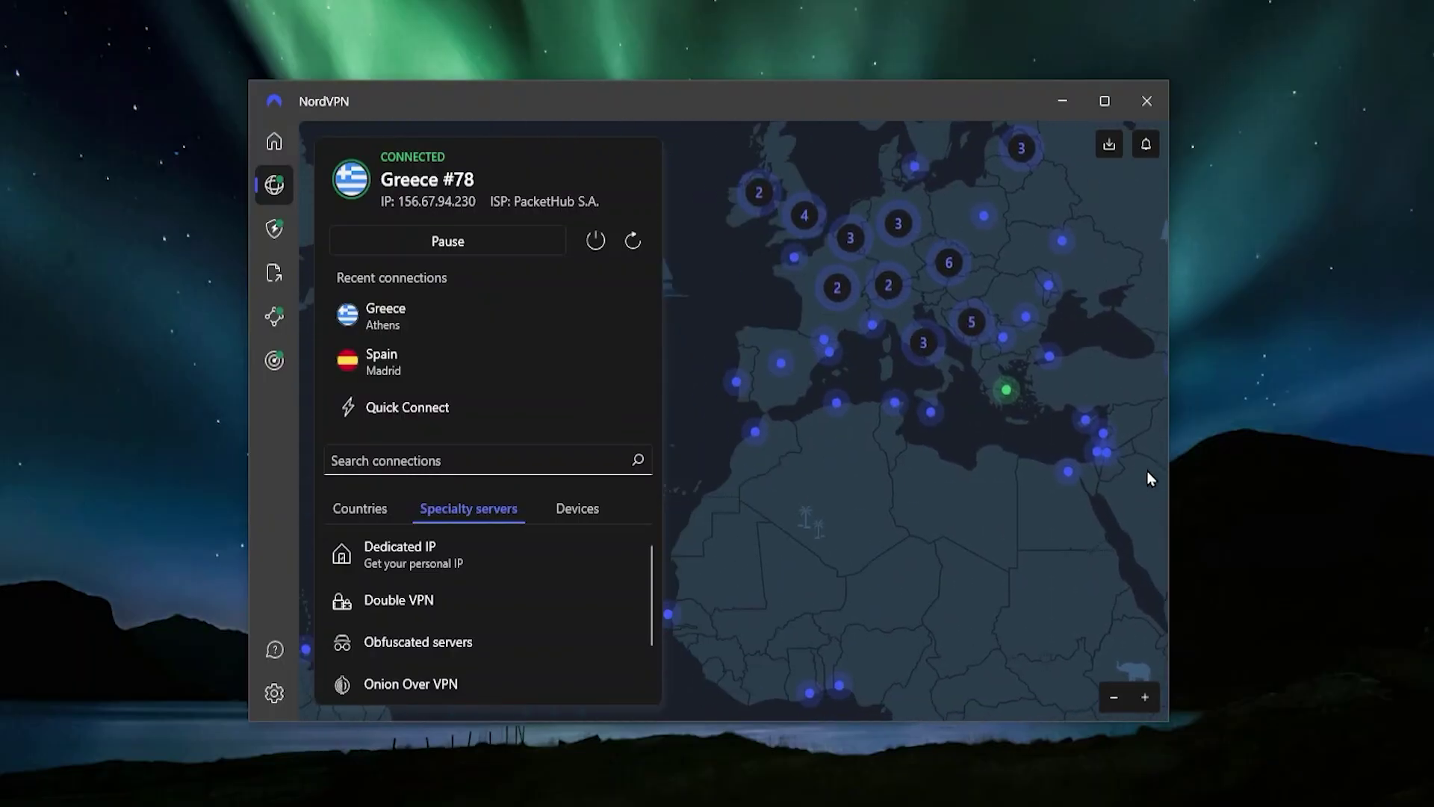